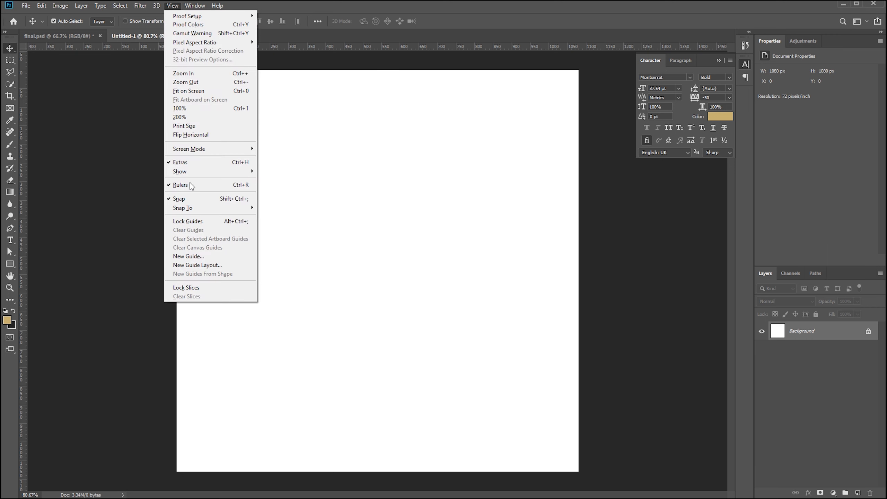
Add a guide layout with 60 px margins on all four sides of the canvas.
left_click(204, 266)
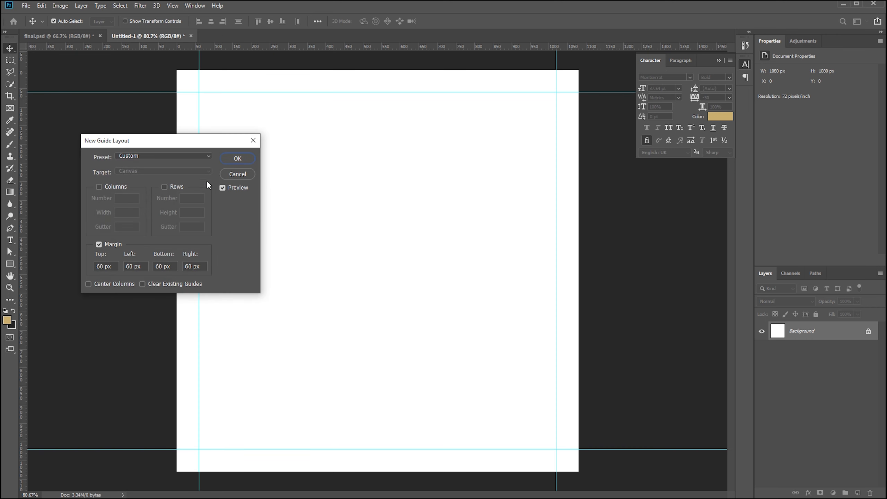
left_click(227, 159)
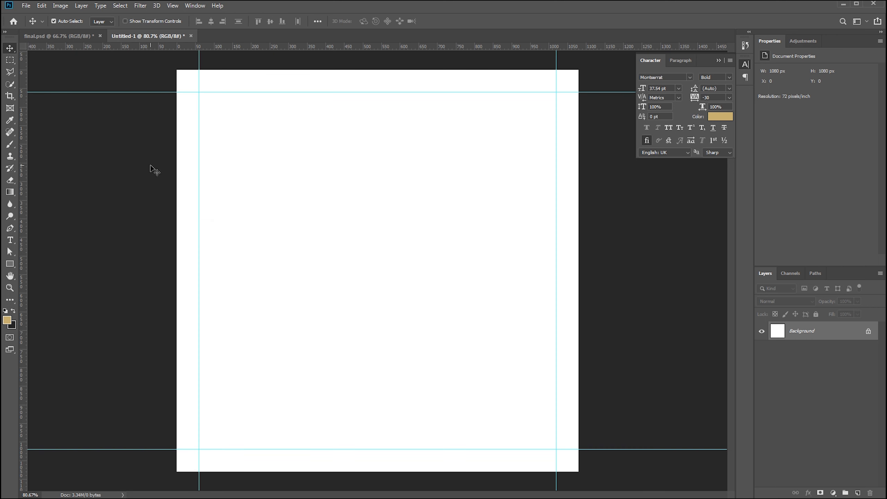
Draw an orange rectangle of about 1111 × 1119 px that covers the whole canvas and slightly overlaps its edges.
left_click(10, 264)
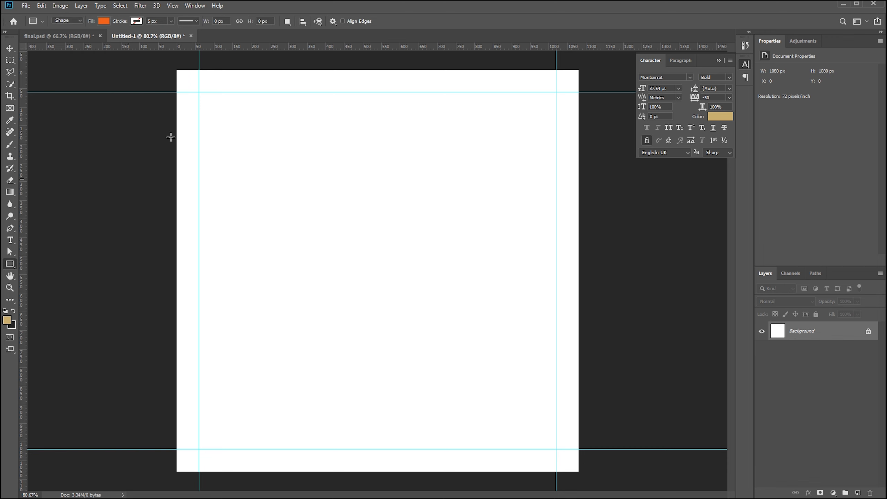
left_click_drag(172, 63, 585, 479)
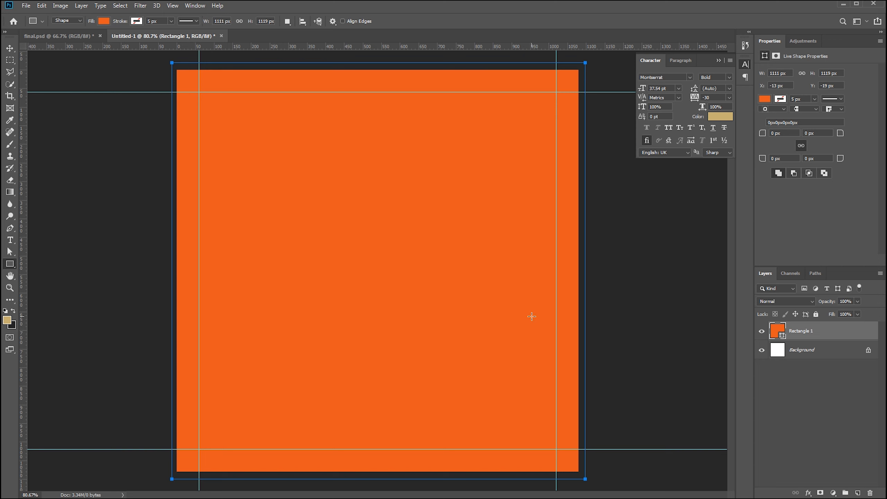
left_click(287, 22)
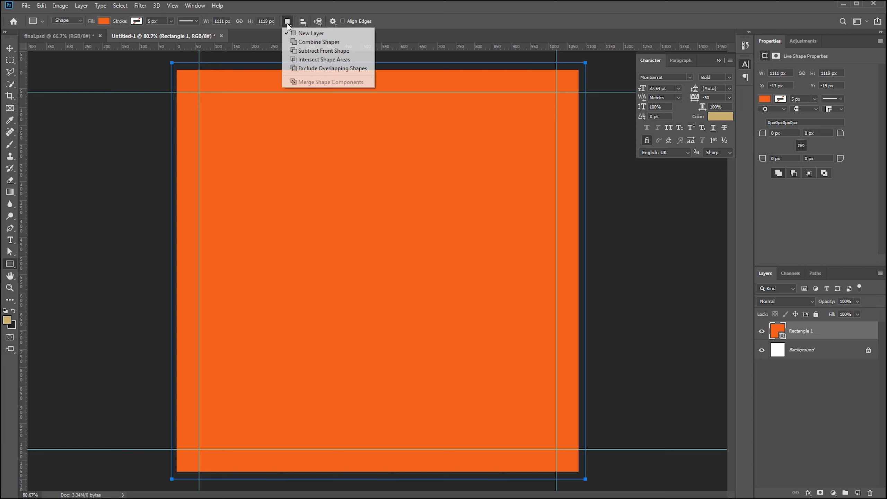
left_click(307, 53)
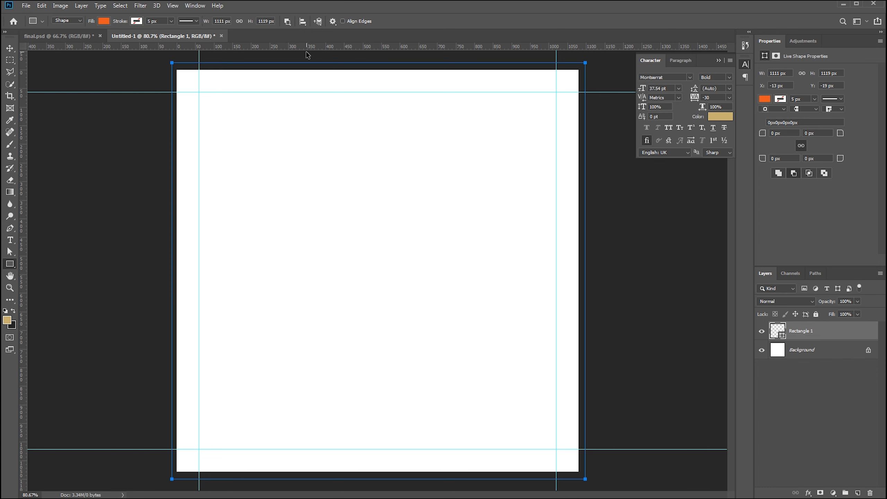
key("ctrl+z")
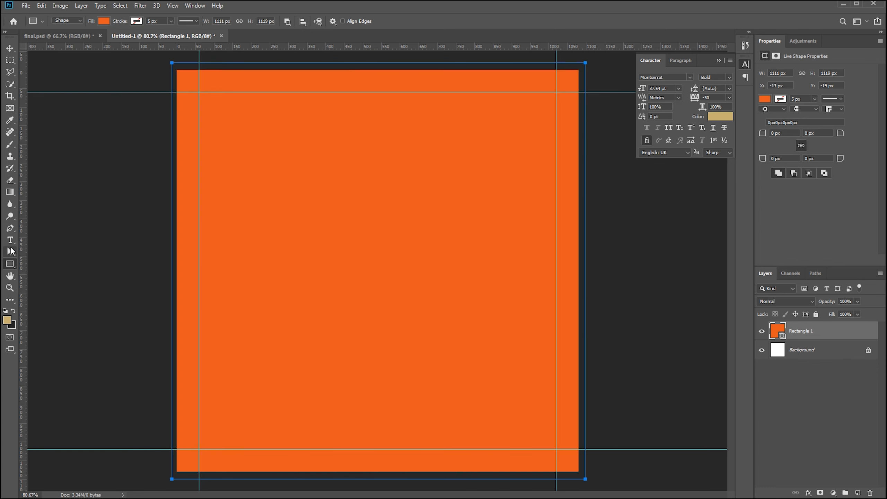
With the Pen tool set to Subtract Front Shape, cut a left-pointing wedge from the rectangle's right side, its tip near the canvas centre.
left_click_drag(9, 228, 36, 232)
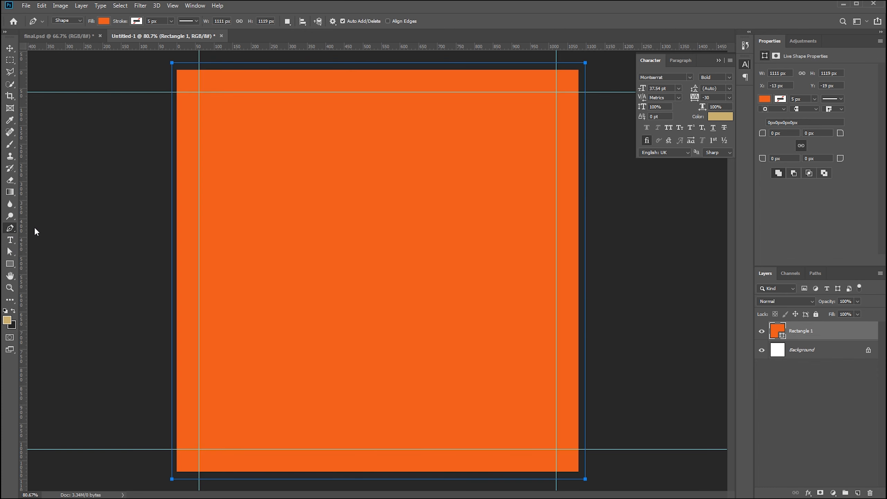
left_click(72, 29)
left_click(288, 22)
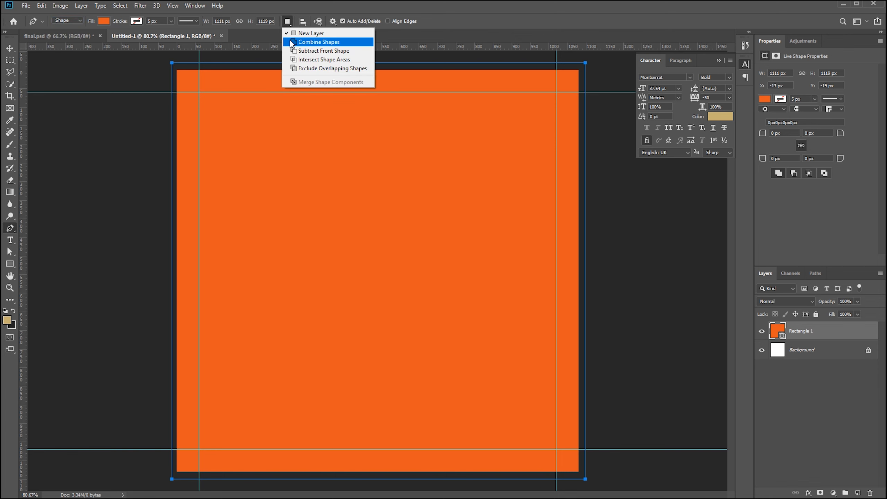
left_click(293, 54)
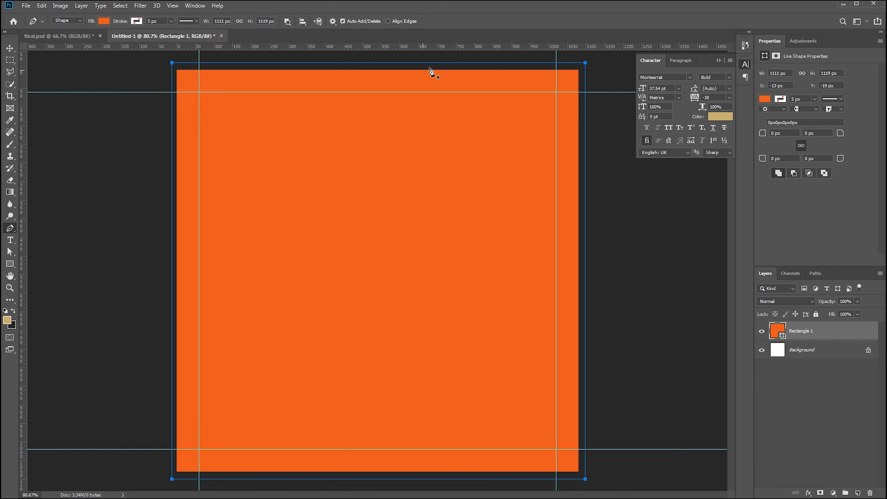
left_click(551, 55)
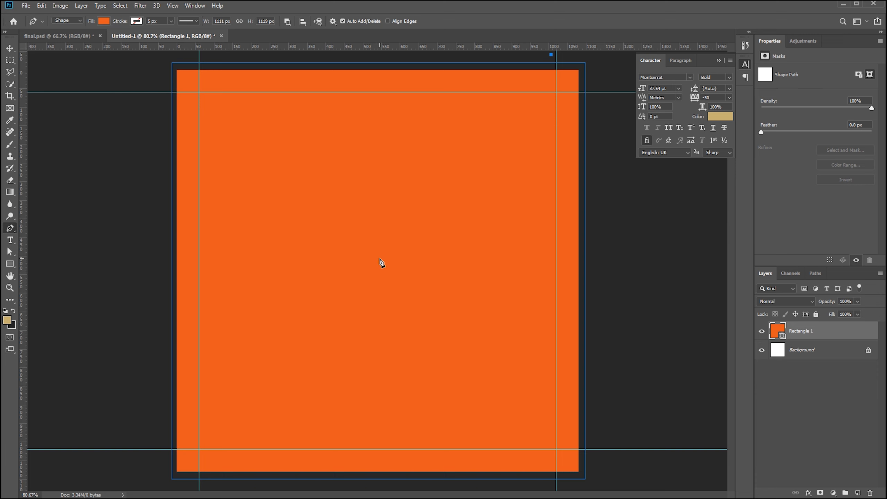
left_click(356, 230)
left_click(534, 485)
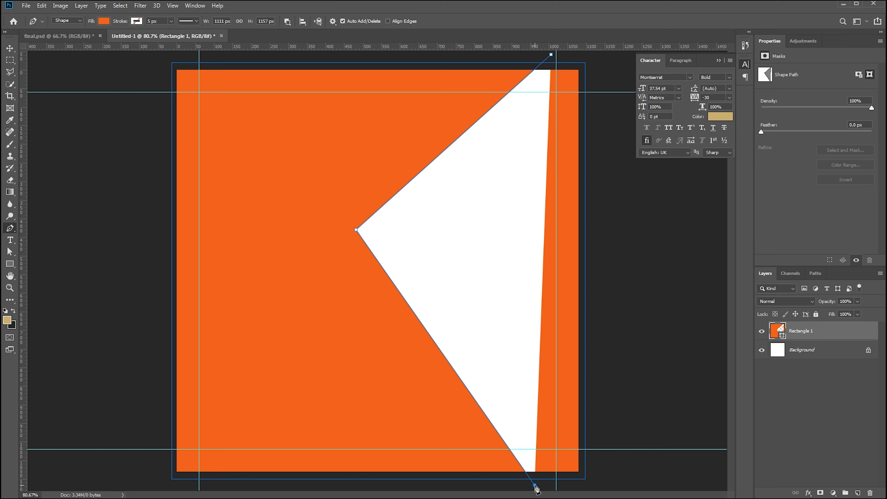
left_click(613, 485)
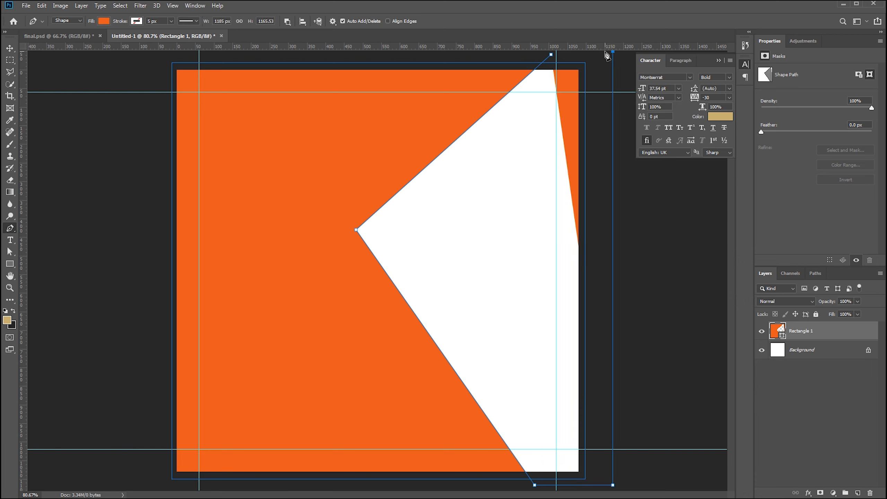
left_click(613, 51)
left_click(551, 55)
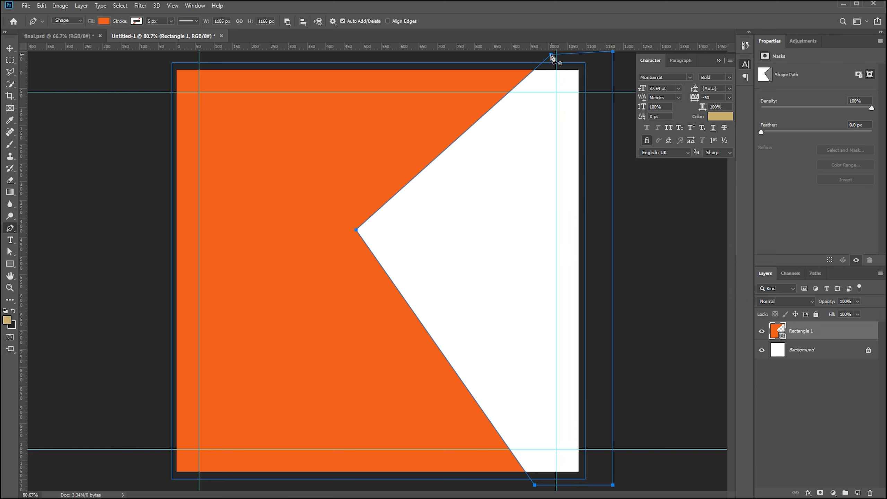
Merge the rectangle and the subtracted wedge into one regular path, and deselect the shape.
key("a")
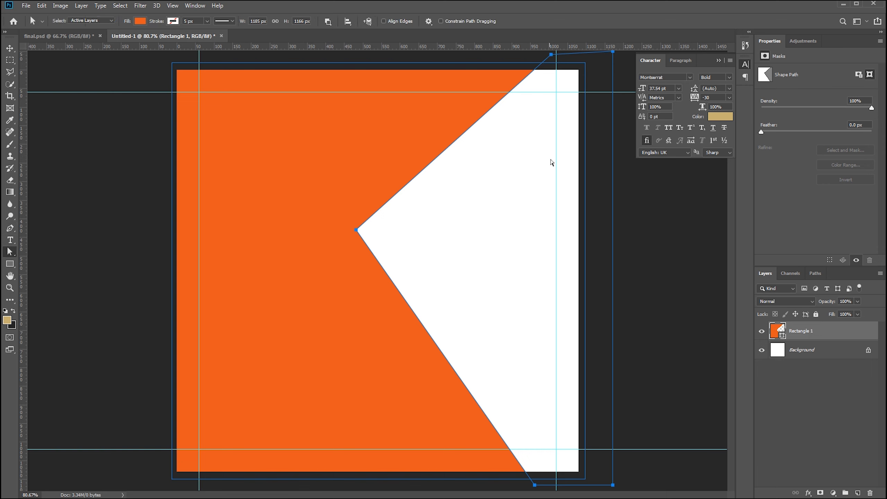
left_click(328, 22)
left_click(351, 83)
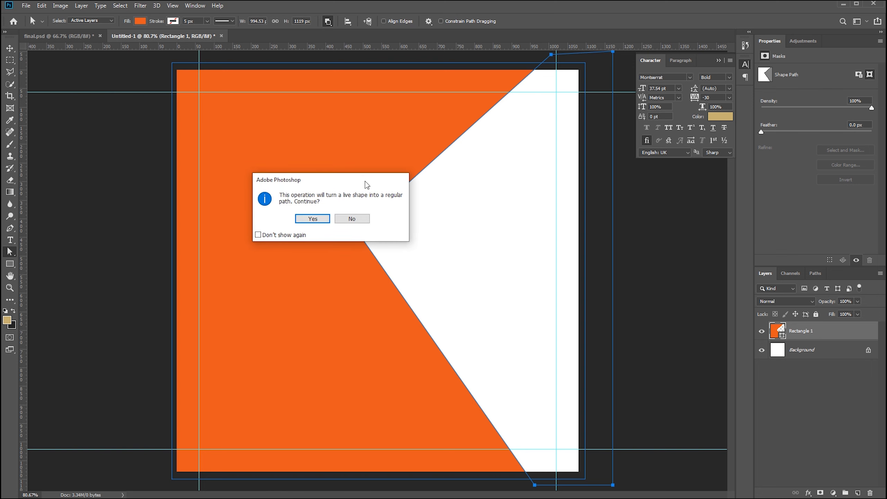
left_click(310, 218)
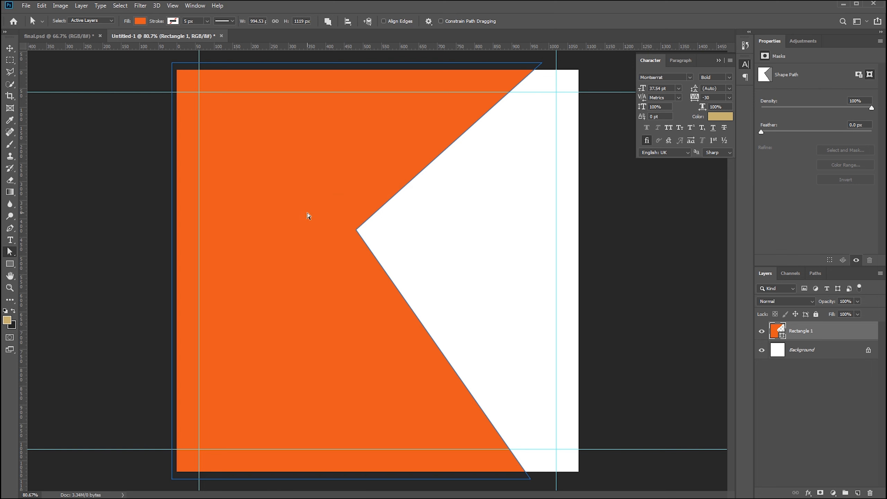
key("v")
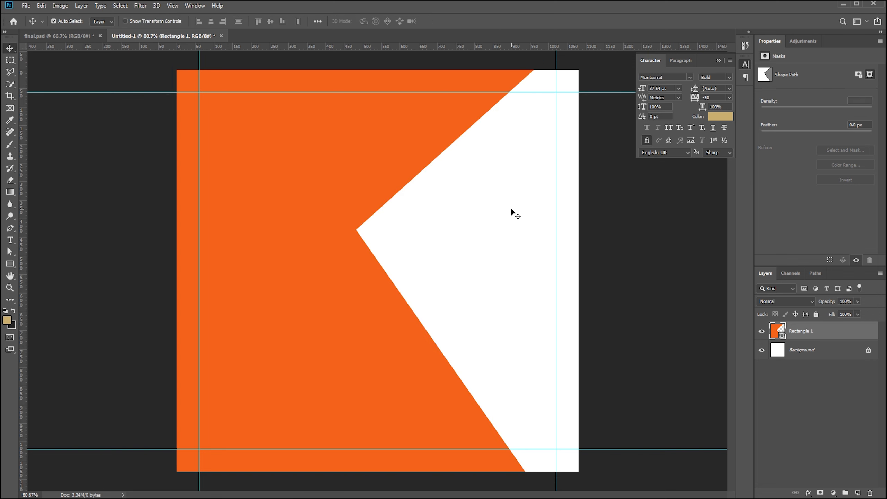
left_click(508, 213)
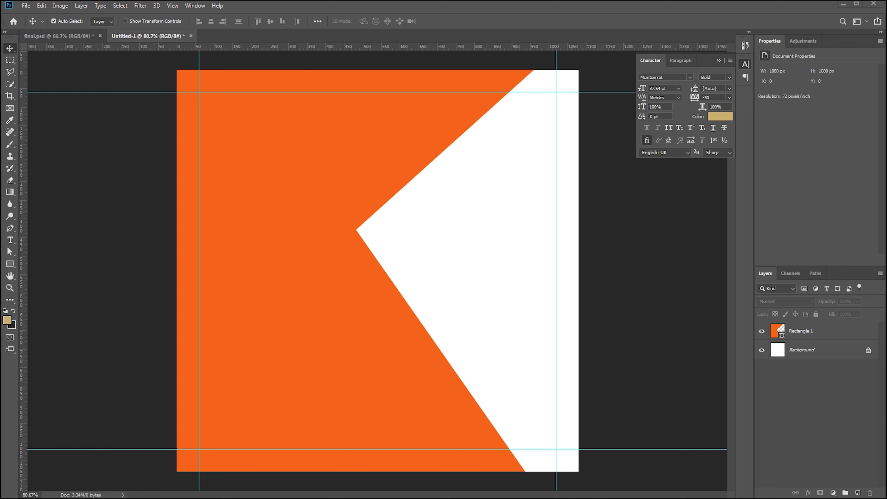
Place the pngwing.com (1) line pattern over the orange shape, flip it horizontally and shift it left to about X -52 px.
left_click_drag(5, 98, 291, 297)
right_click(472, 196)
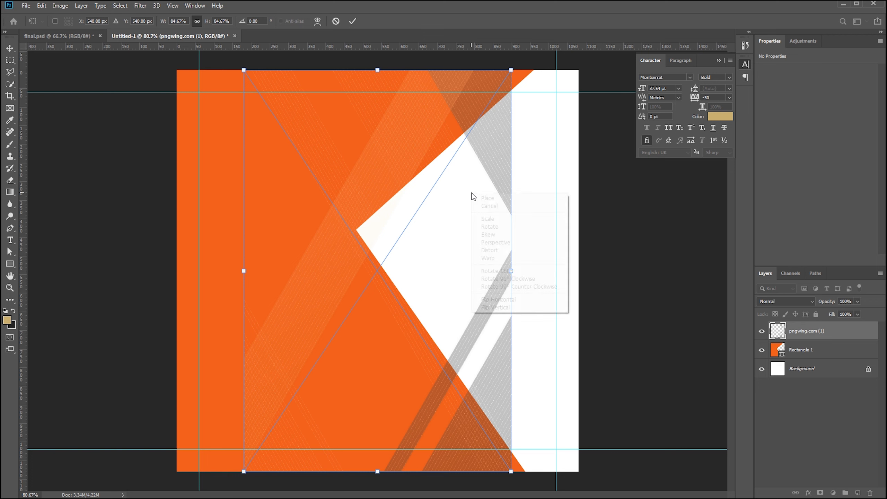
left_click(485, 301)
left_click_drag(460, 243, 396, 244)
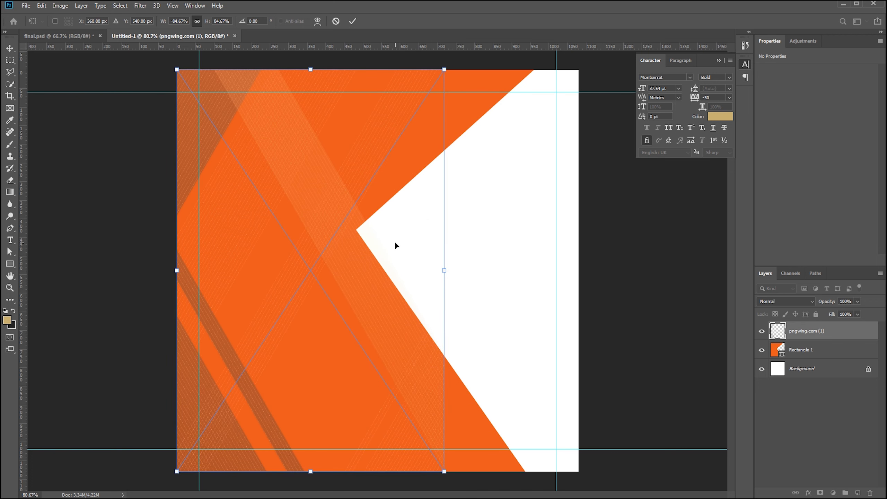
left_click_drag(299, 269, 284, 268)
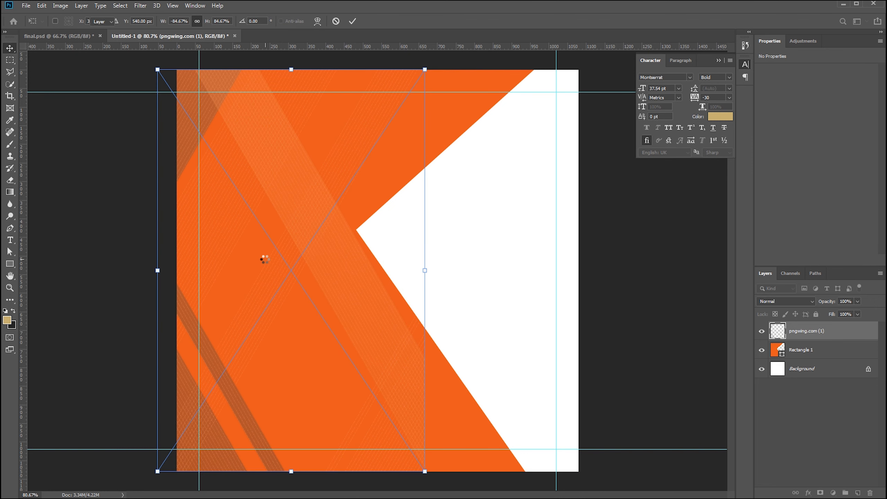
key("Return")
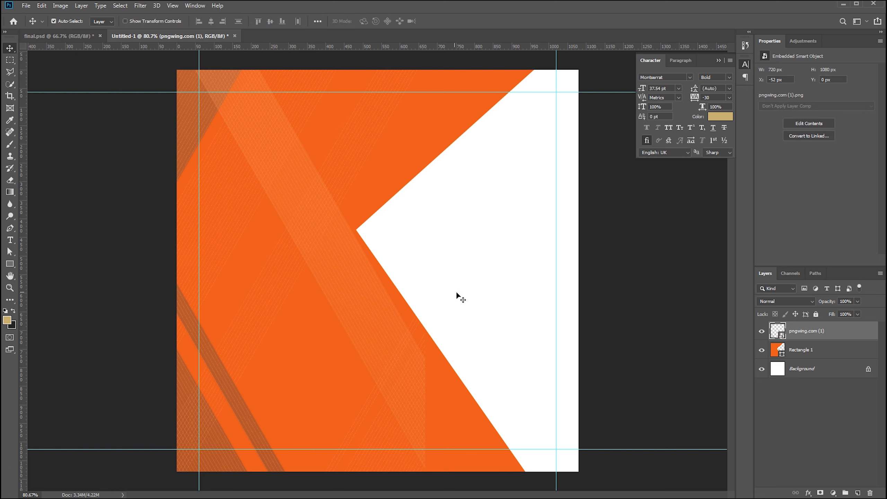
Nudge the inner tip point of Rectangle 1's cut-out upward.
left_click(780, 350)
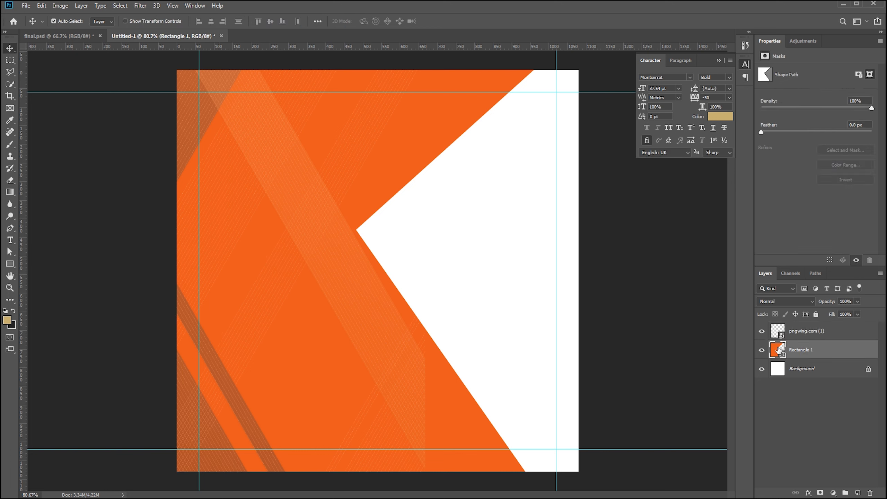
key("a")
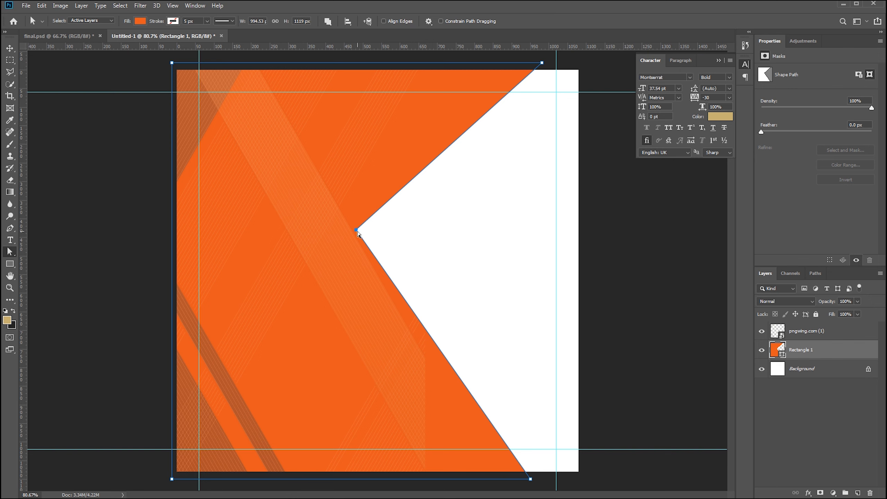
key("Up")
key("Up")
key("Up")
key("Up")
key("Up")
key("Up")
key("Up")
key("Up")
key("Up")
key("Up")
key("Up")
key("Up")
key("Up")
key("Up")
key("Up")
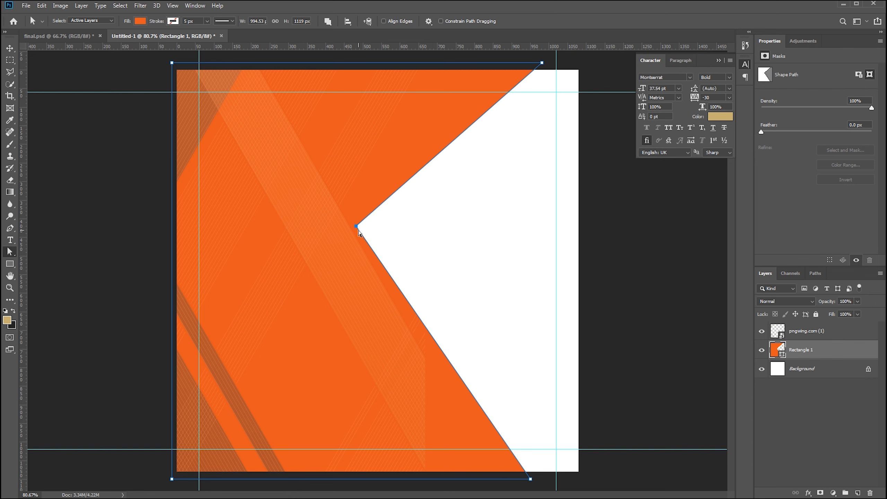
key("Up")
key("Up")
key("Up")
key("Up")
key("Up")
key("Up")
key("Up")
key("Up")
key("Up")
key("Up")
key("Up")
key("Up")
key("Up")
key("Up")
key("Up")
key("Up")
key("Up")
key("Up")
key("Up")
key("Up")
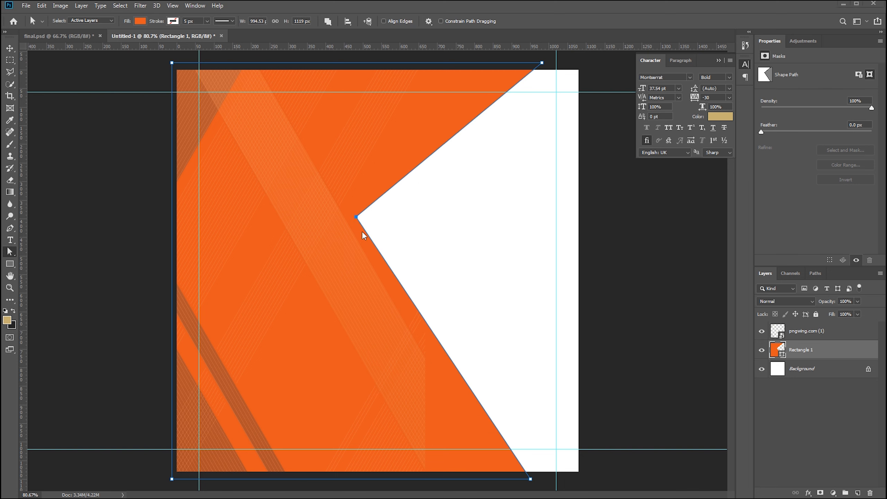
Shift the cut-out's tip slightly left and its lower corner point left so the lower edge follows the pattern's diagonal band.
left_click_drag(357, 218, 351, 224)
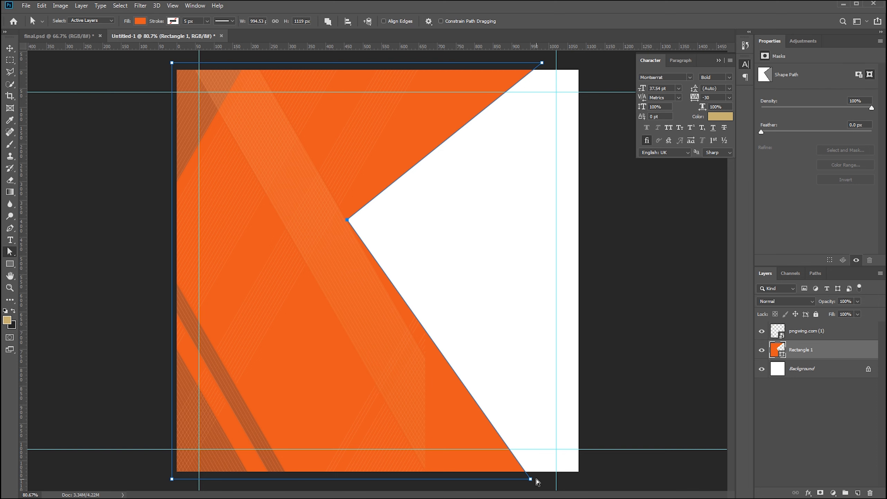
left_click_drag(530, 480, 495, 481)
left_click(509, 321)
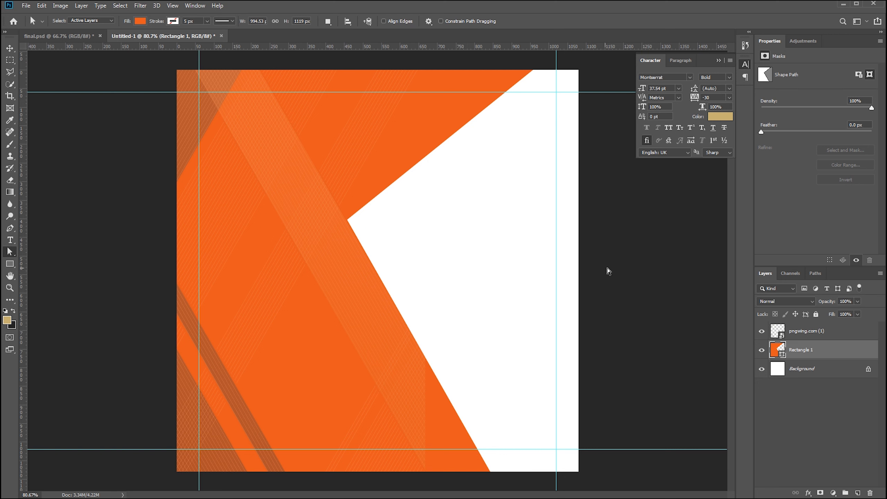
Place the icons8-team portrait photo against the canvas's right edge and stack its layer below Rectangle 1.
left_click_drag(420, 193, 503, 252)
left_click_drag(450, 263, 517, 263)
key("a")
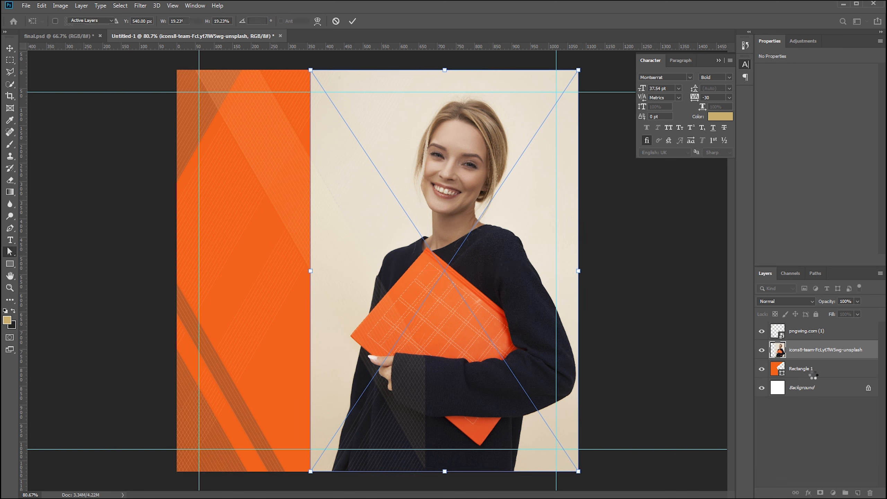
left_click_drag(806, 353, 802, 375)
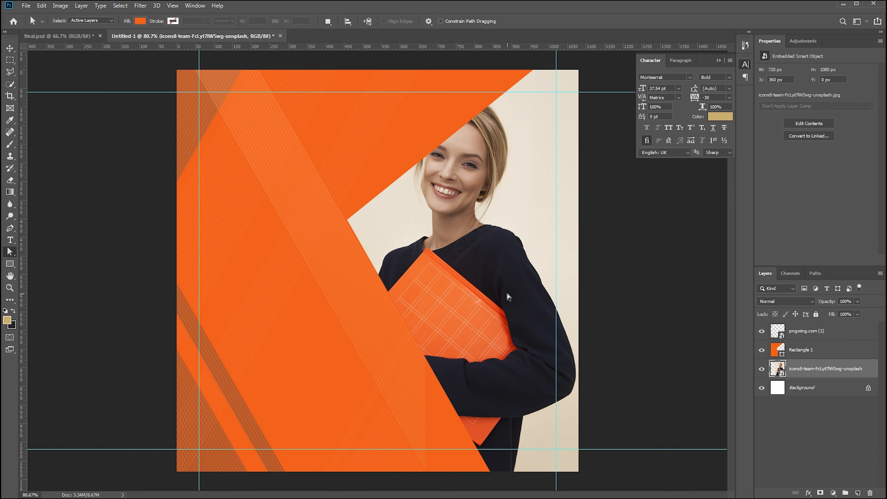
Move the portrait photo right and scale it down to about 17.6%, with its lower edge on the canvas bottom.
key("v")
left_click_drag(487, 286, 515, 285)
key("ctrl+t")
left_click_drag(337, 67, 373, 93)
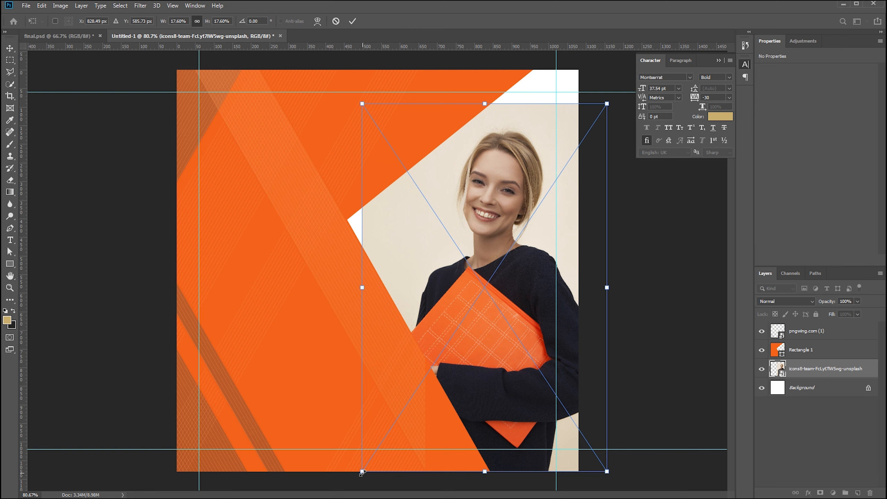
key("Return")
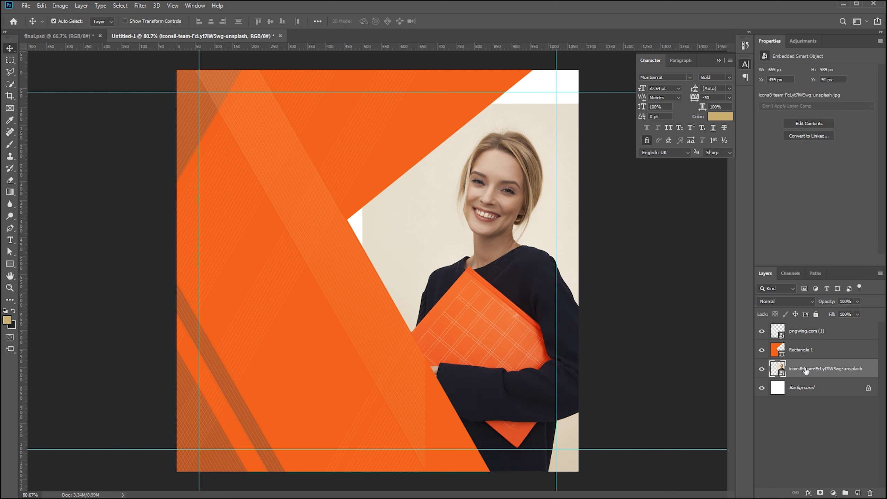
Move the orange Rectangle 1 shape left by about 19 px to reveal more of the portrait.
left_click(776, 352)
left_click_drag(315, 393, 305, 384)
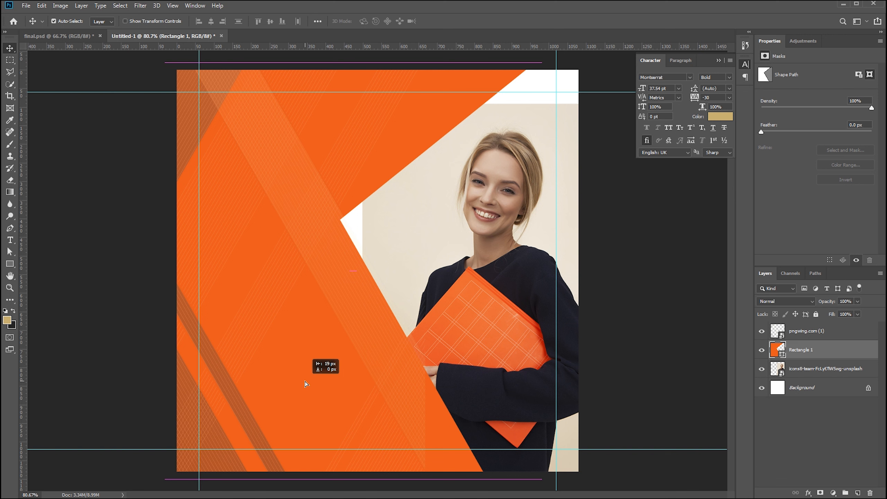
left_click_drag(305, 384, 304, 383)
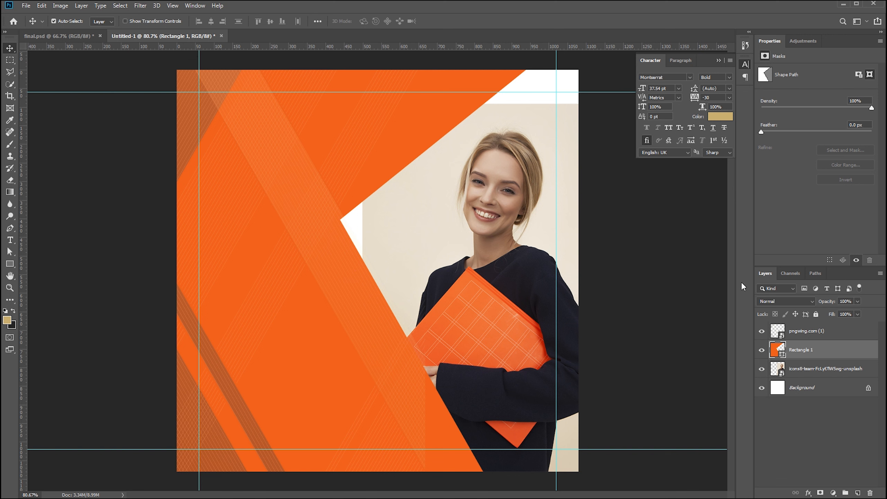
Move the pngwing line pattern layer left by about 12 px over the orange shape.
left_click(781, 336)
key("ctrl+t")
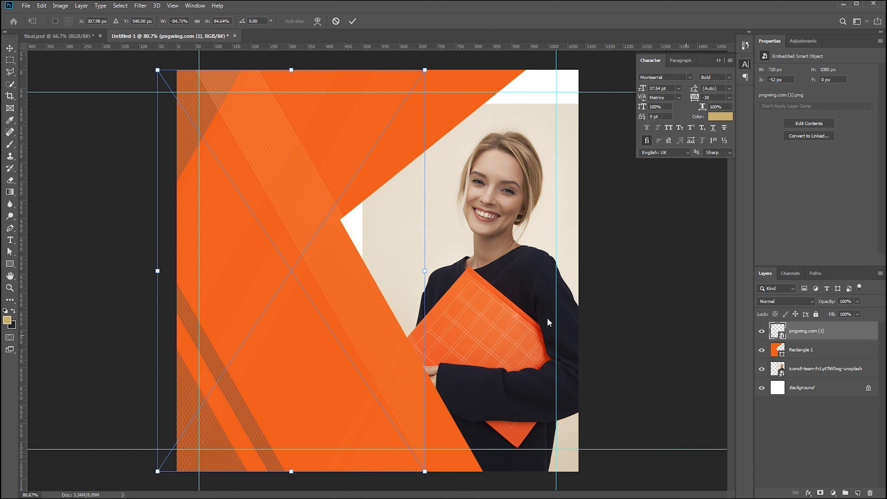
left_click_drag(313, 291, 308, 292)
key("Return")
Draw a rectangle of about 1107 × 1108 px covering the whole canvas and stack its layer below the portrait photo.
left_click(523, 273, "ctrl")
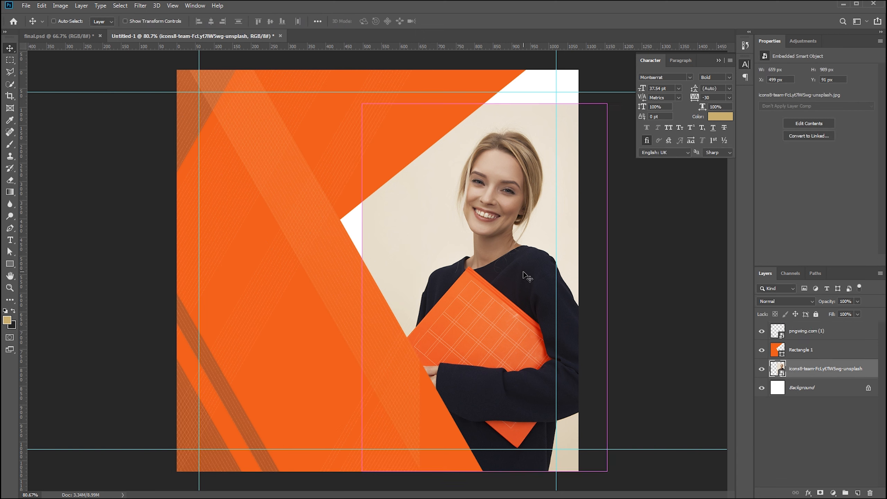
left_click_drag(540, 287, 542, 285)
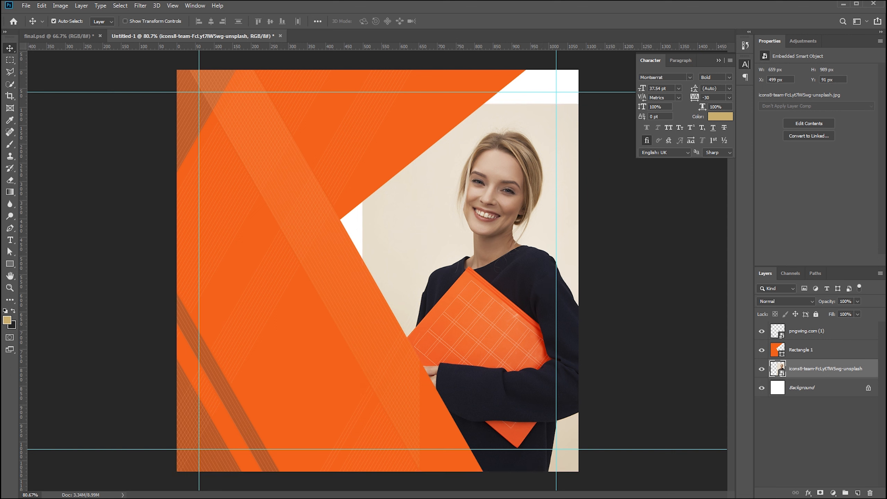
left_click(9, 264)
left_click_drag(171, 65, 584, 476)
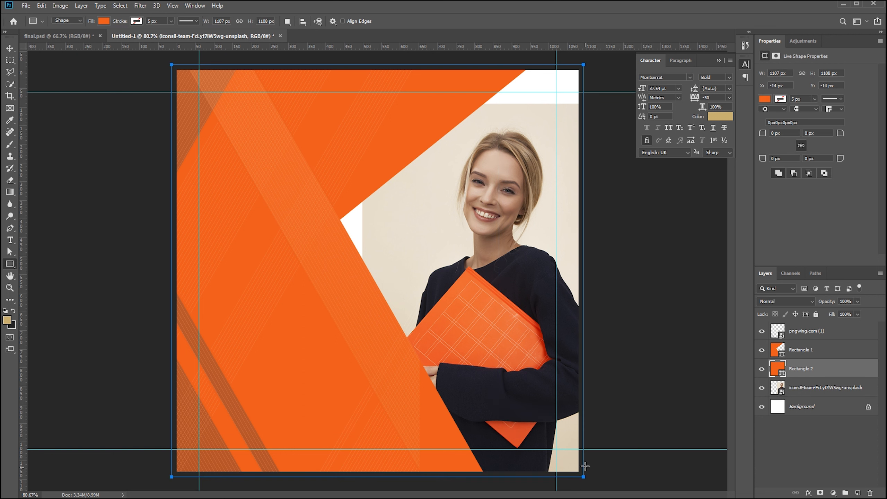
left_click_drag(782, 374, 782, 389)
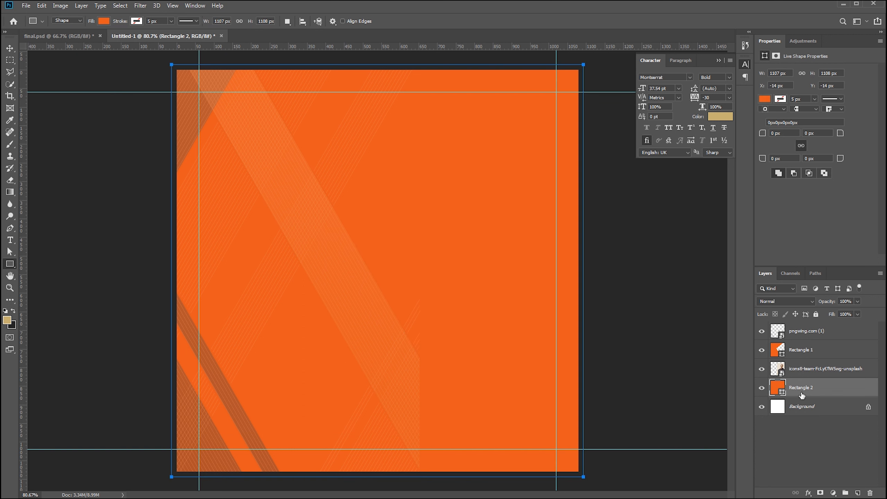
Recolor the canvas-sized Rectangle 2 with the beige sampled from the portrait photo's backdrop.
key("i")
double_click(782, 389)
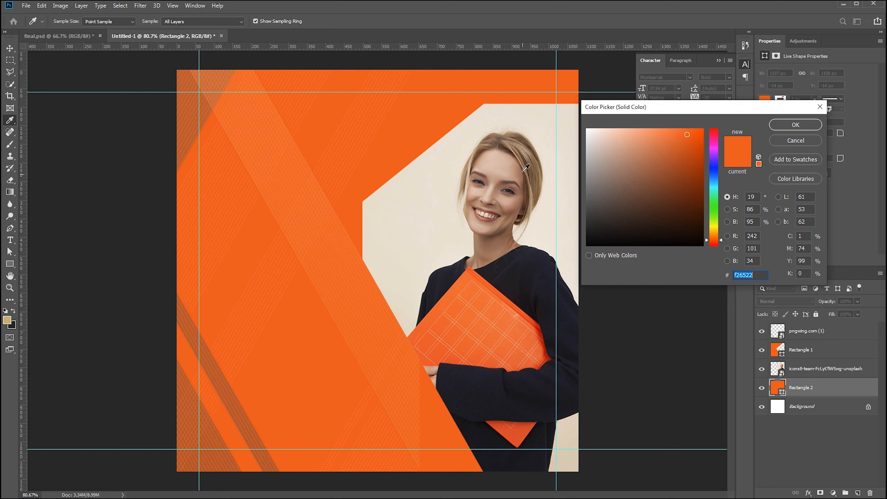
left_click(547, 122)
key("Return")
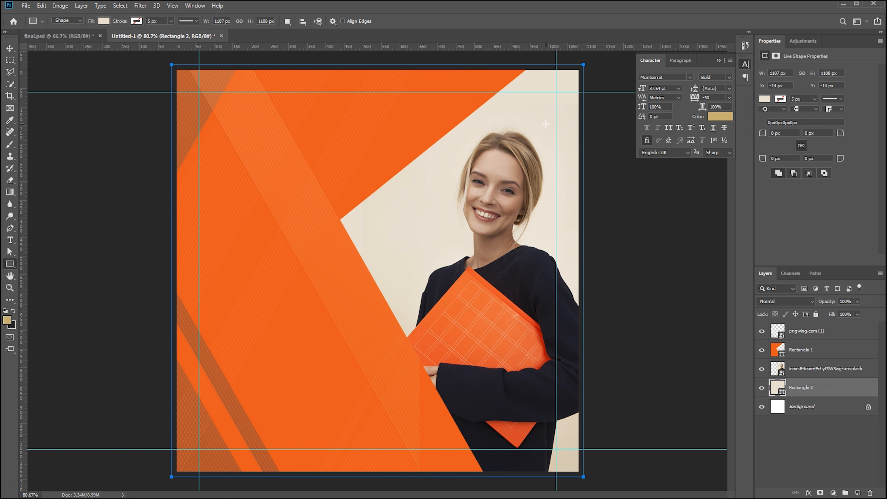
Put Rectangle 2 into a group named Background and delete the original locked Background layer.
key("ctrl+g")
double_click(801, 384)
type("b")
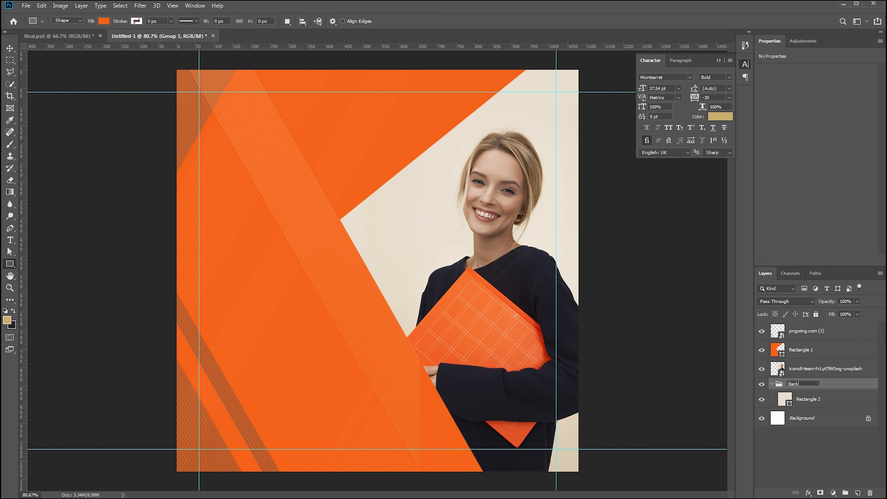
type("ackground")
key("Return")
left_click(772, 384)
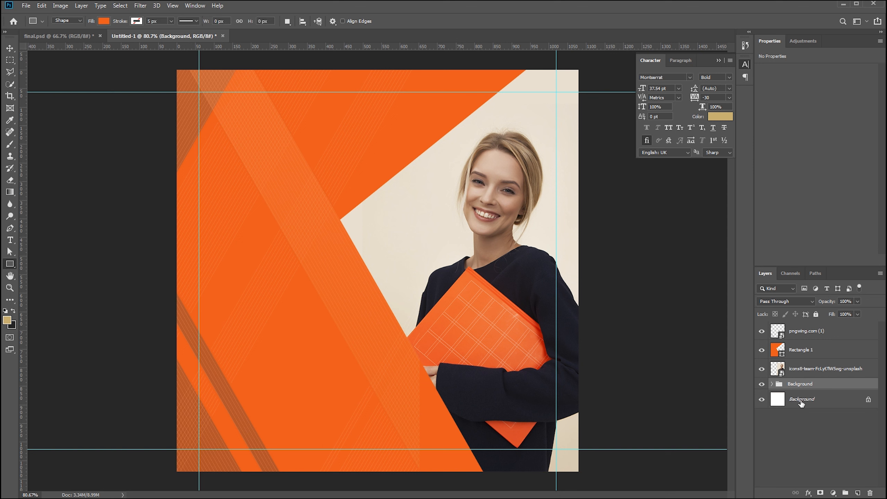
left_click(803, 399)
key("Delete")
Put the portrait photo layer into a group named Image and collapse the group.
left_click(800, 369)
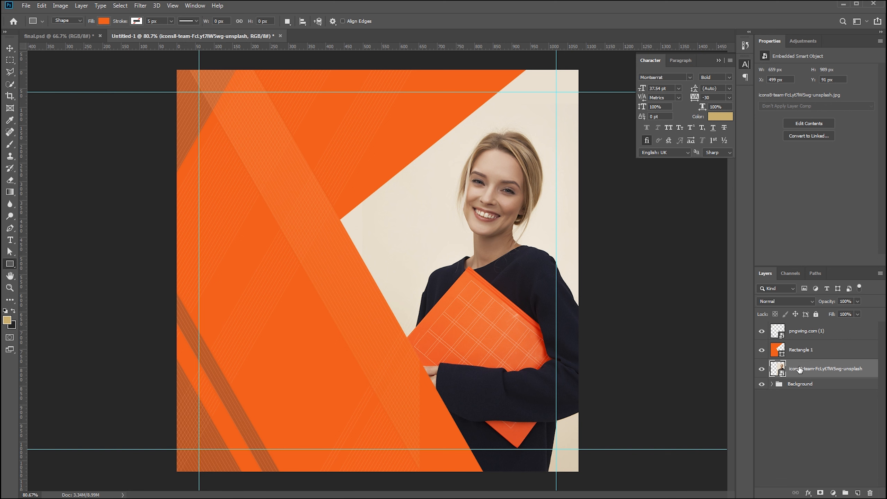
key("ctrl+g")
double_click(800, 365)
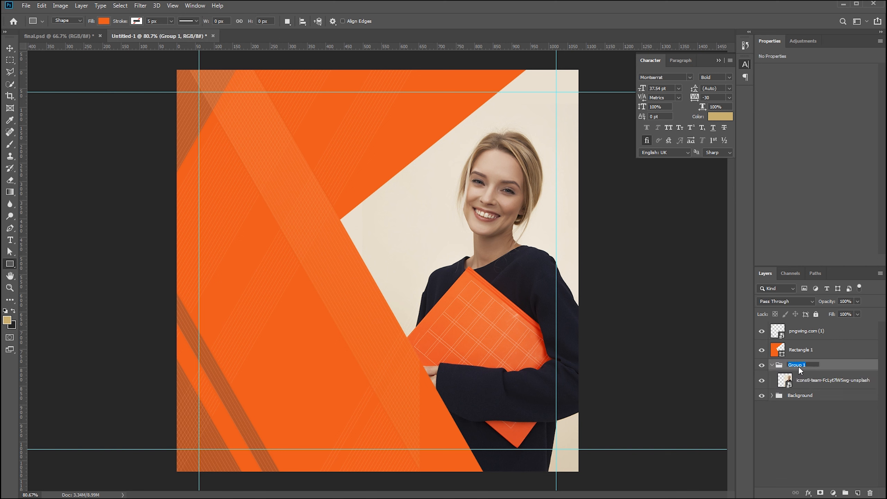
type("Image")
key("Return")
left_click(772, 366)
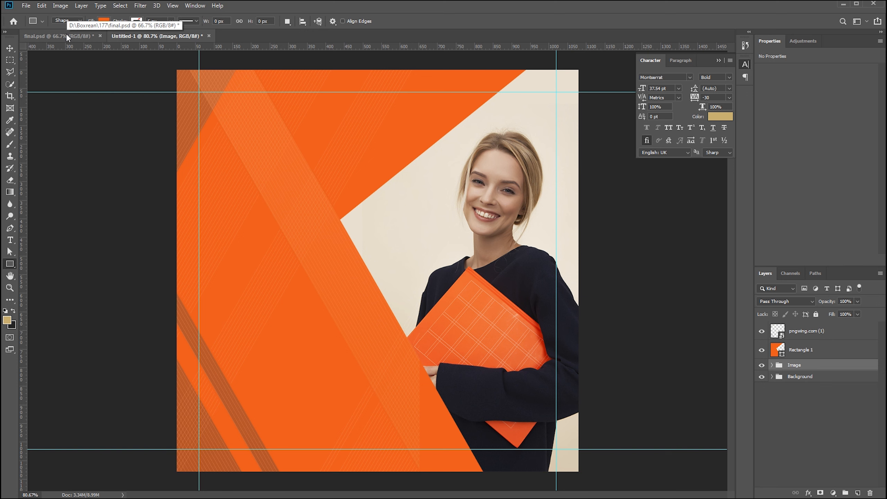
Switch to final.psd, set the Move tool to auto-select groups, and copy the Text group into Untitled-1.
left_click(51, 39)
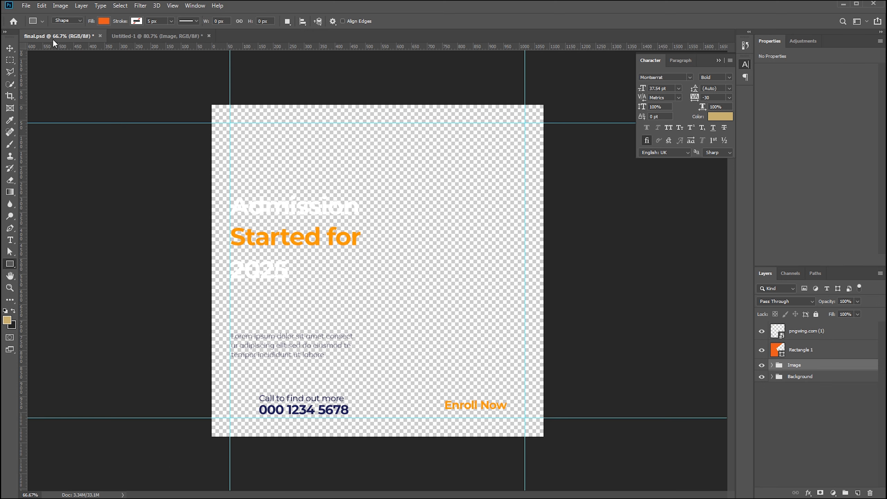
left_click(10, 48)
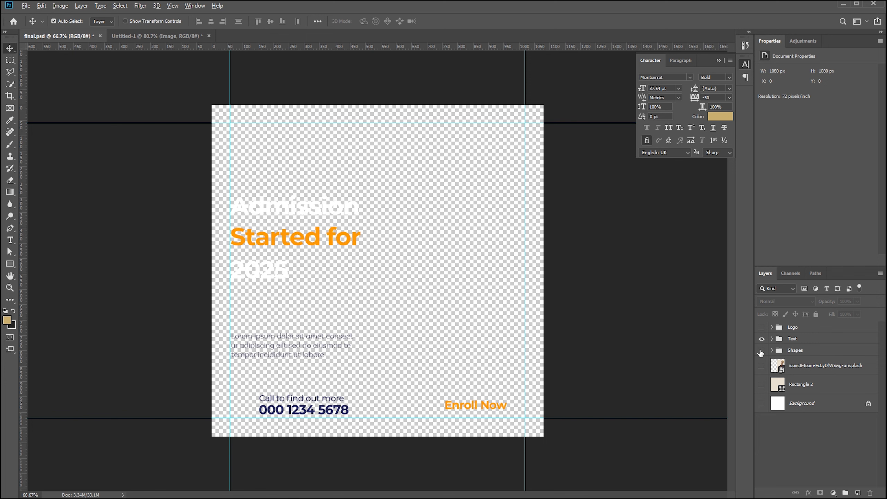
key("alt")
left_click(273, 238)
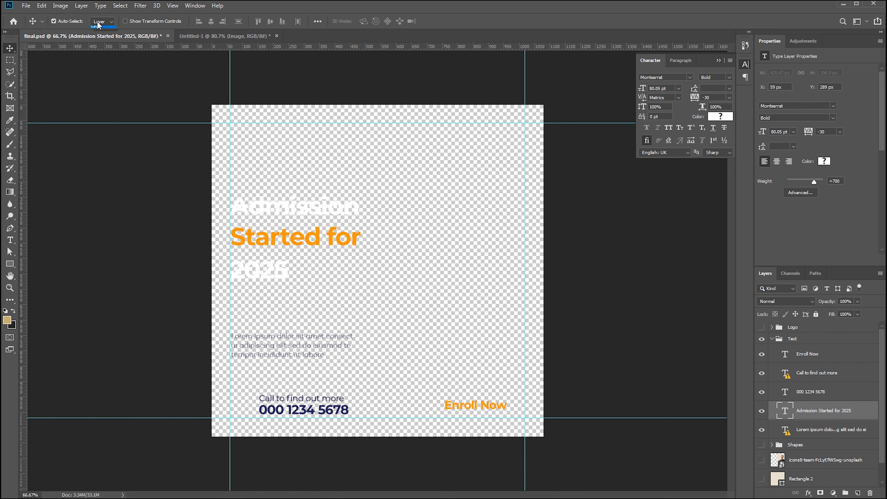
left_click(104, 30)
left_click_drag(236, 232, 268, 256)
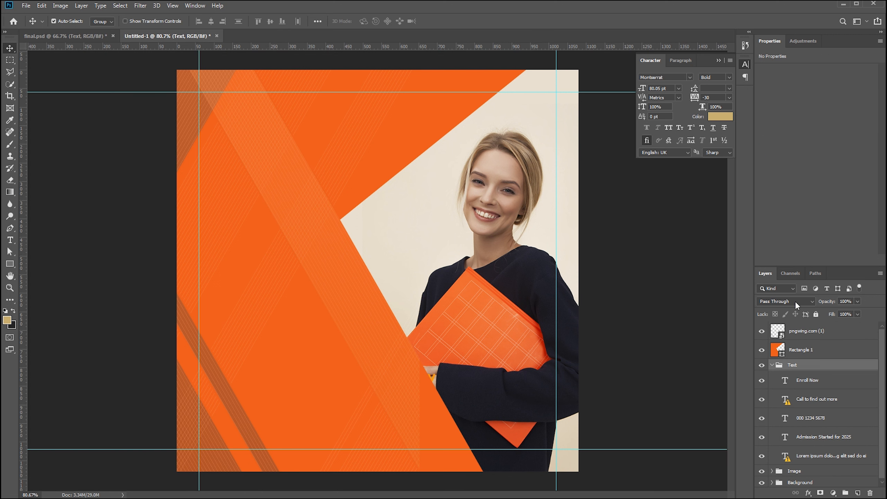
Stack the collapsed Text group at the top of the layers and align its text with the canvas's left guide.
left_click(772, 365)
left_click_drag(793, 366, 793, 324)
left_click_drag(230, 175, 330, 233)
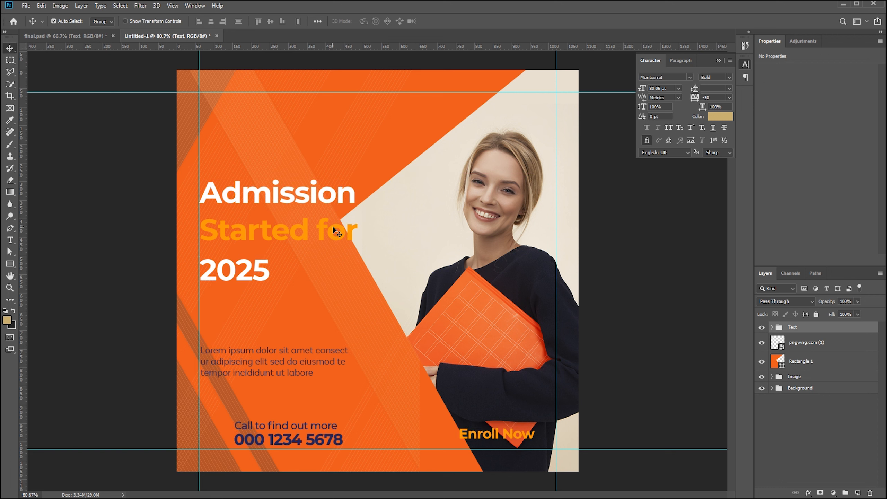
Show only the Logo group in final.psd and copy it into Untitled-1 at the upper-left guide intersection.
left_click(100, 35)
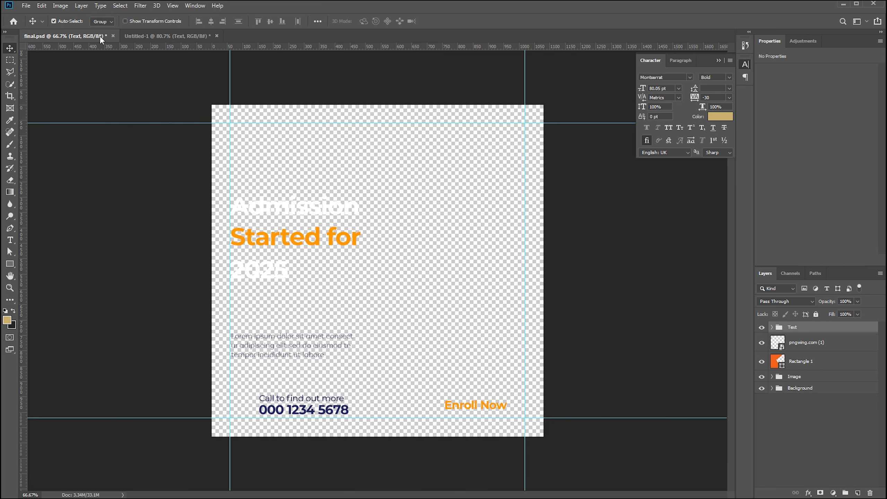
left_click(762, 328, "alt")
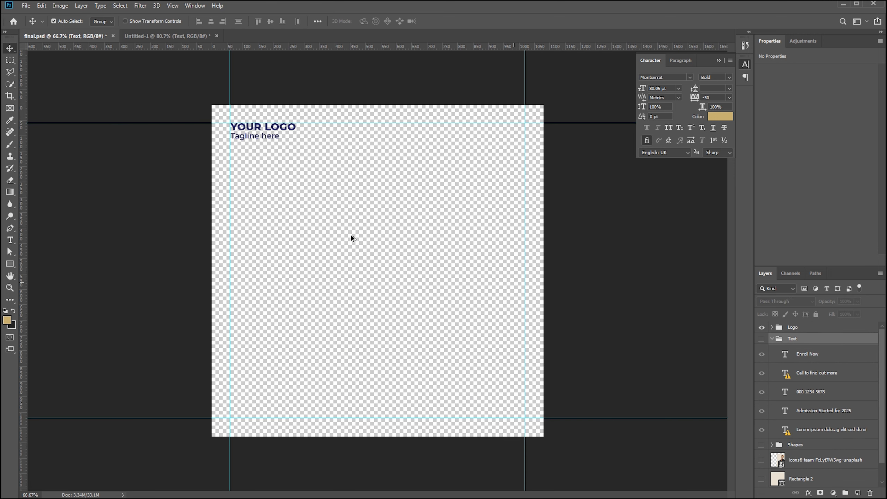
left_click_drag(233, 129, 247, 98)
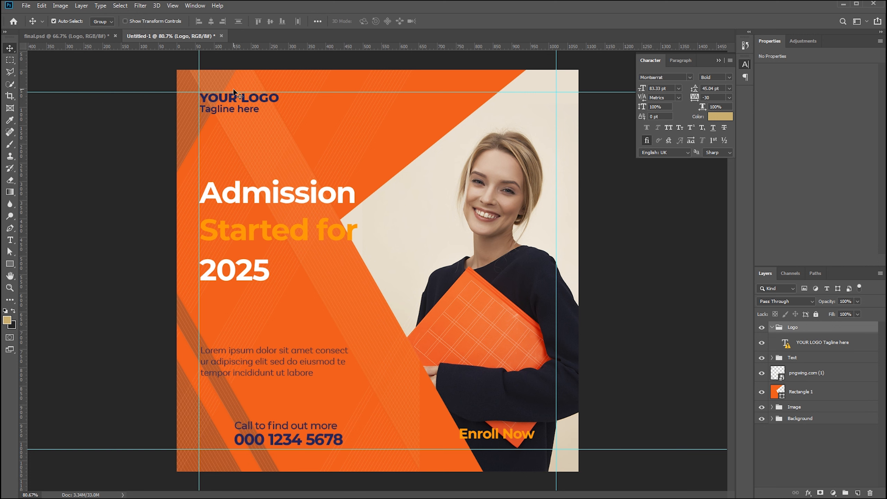
Return to final.psd, hide its Logo group and show the Shapes group.
left_click(85, 37)
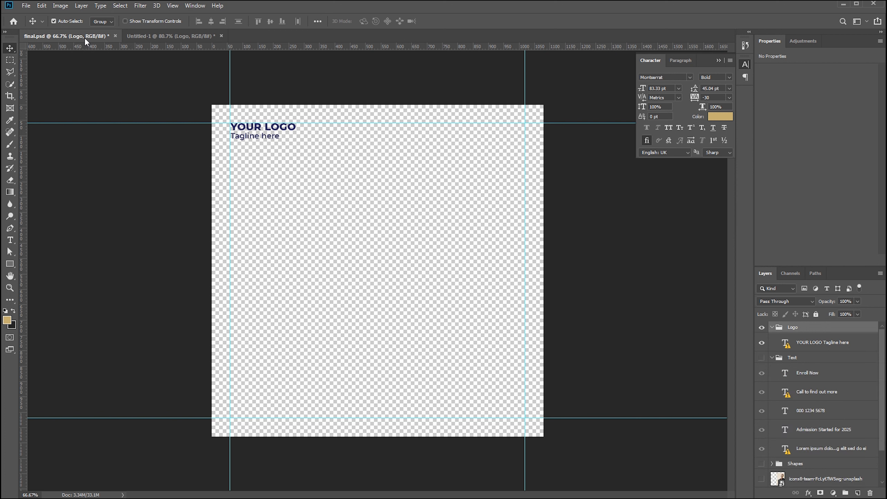
left_click(762, 329)
scroll(803, 402, "down", 1)
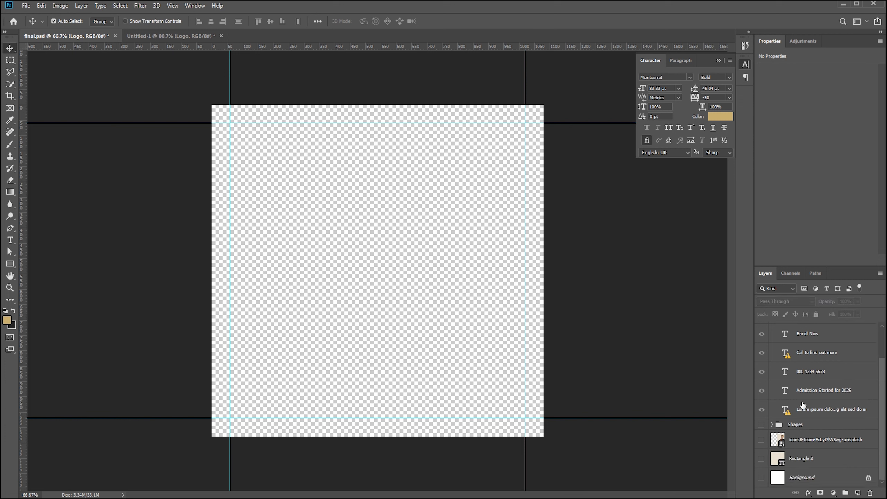
left_click(762, 425)
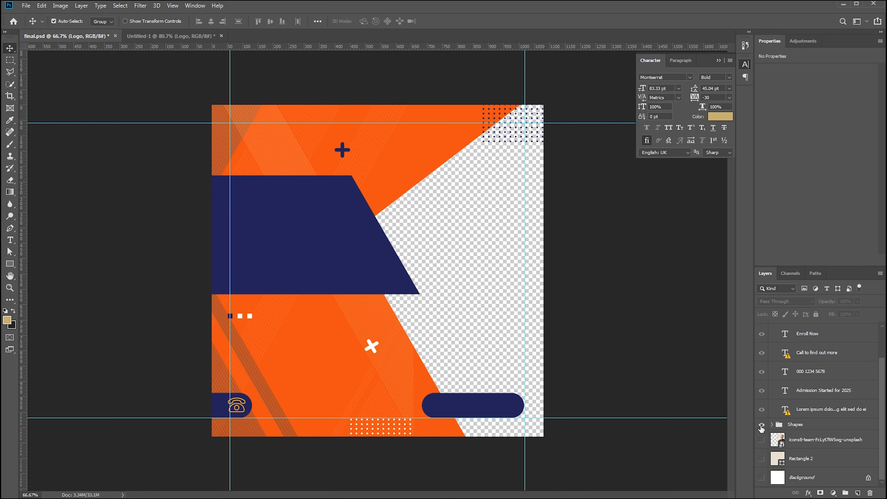
Expand the Shapes group in final.psd and delete its orange shape and line pattern layers.
left_click(772, 425)
scroll(773, 428, "down", 5)
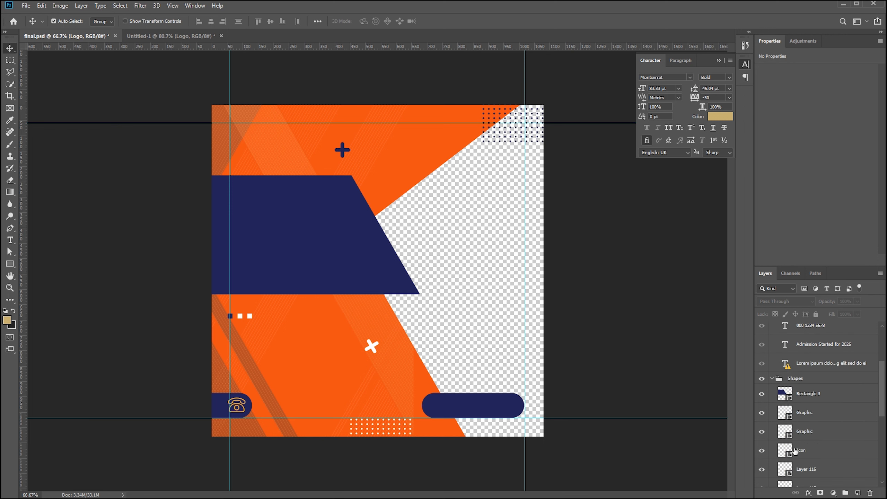
left_click(803, 421)
left_click(804, 410, "shift")
key("Delete")
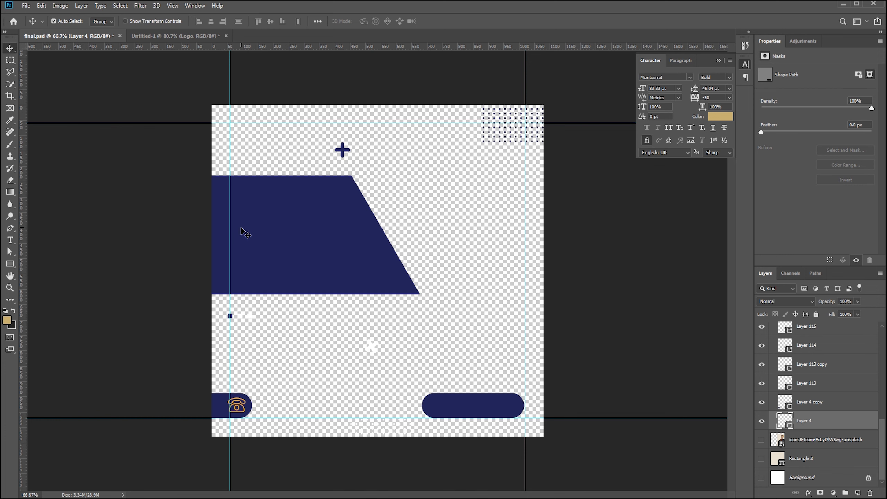
Copy the Shapes group into Untitled-1, stack it above the Logo group and align its shapes with the canvas edges.
left_click_drag(253, 234, 413, 297)
key("ctrl+z")
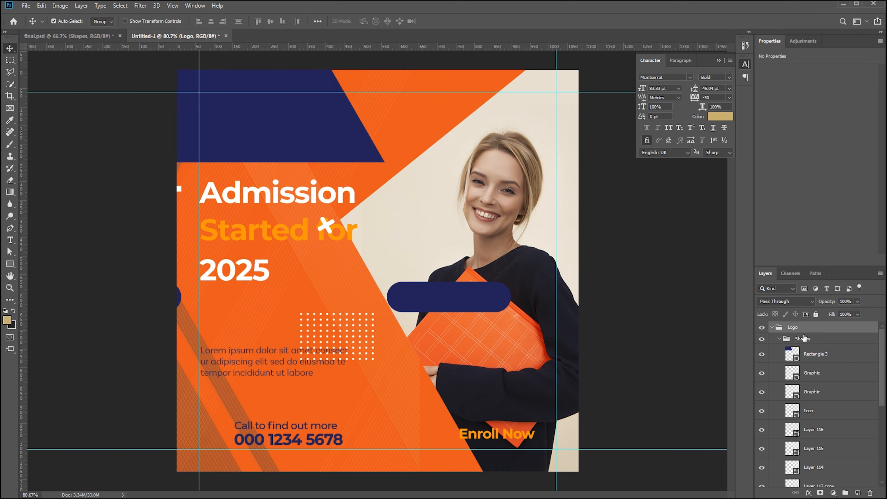
left_click_drag(802, 341, 798, 325)
left_click_drag(245, 127, 294, 261)
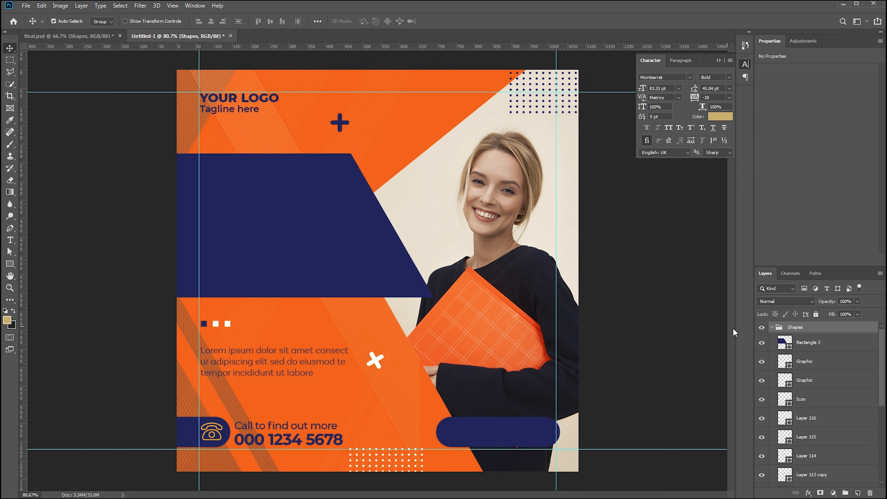
Collapse the Shapes and Logo groups and stack the Logo and Text groups above Shapes.
left_click(772, 327)
left_click(772, 339)
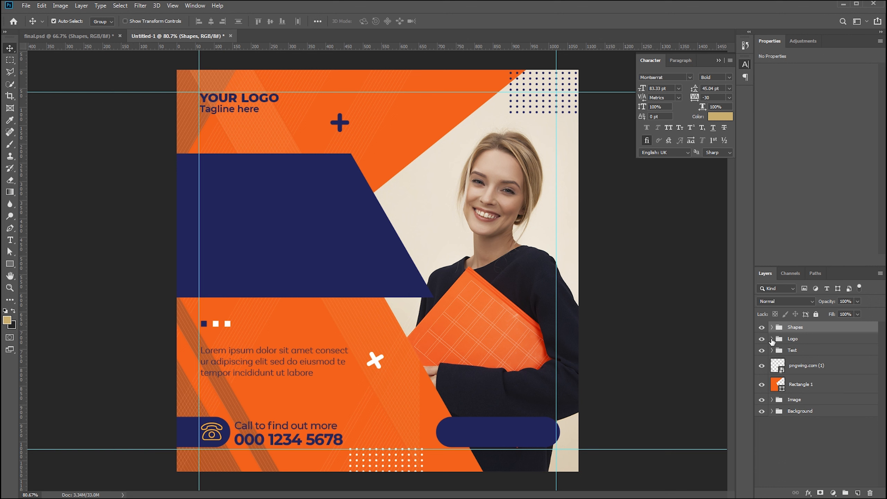
left_click(787, 350, "shift")
left_click_drag(792, 341, 789, 322)
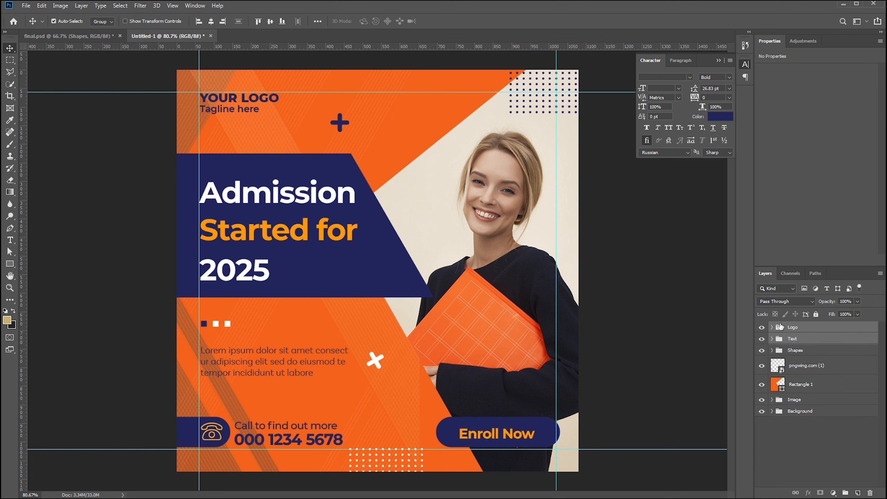
Nudge the Logo and Text groups vertically so the logo sits just under the upper guide and Enroll Now centers in its button.
key("Up")
key("Up")
key("Up")
key("Up")
key("Up")
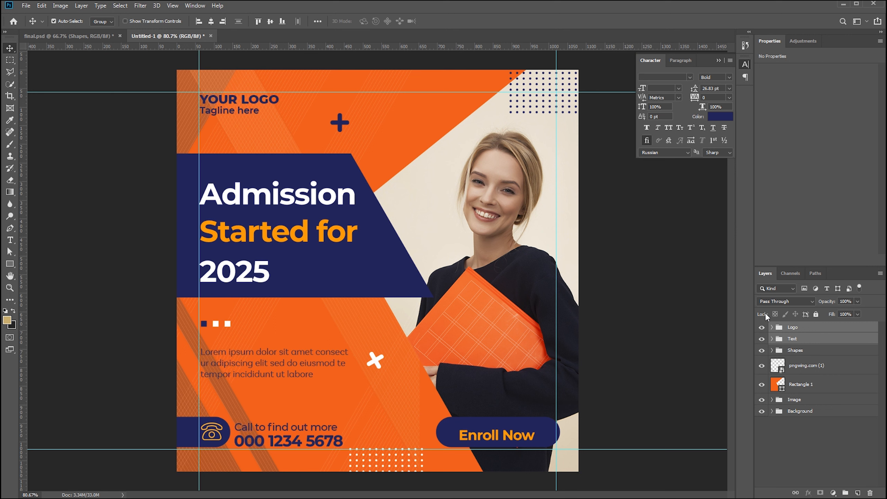
key("Down")
key("Down")
key("Up")
key("Up")
key("Up")
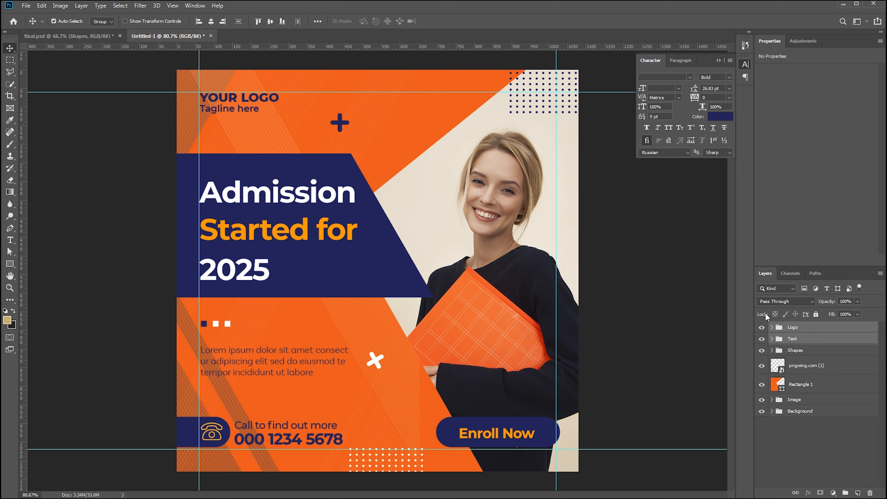
key("Up")
key("Up")
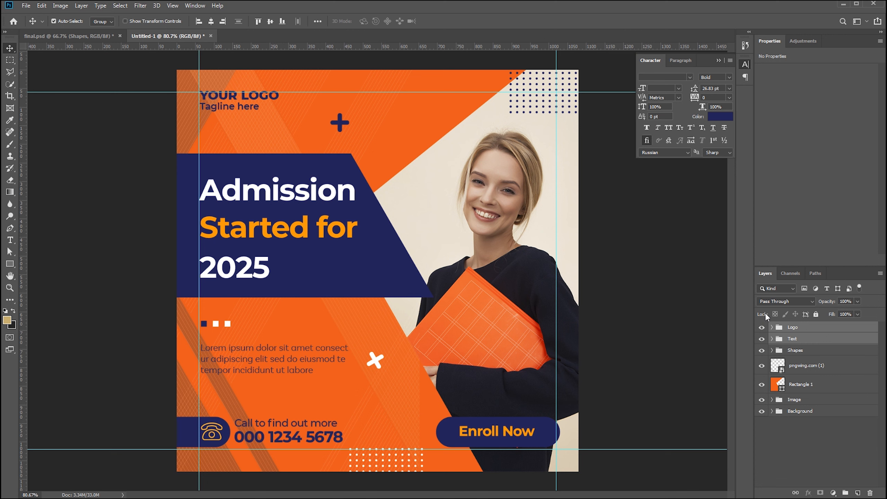
key("Down")
key("Down")
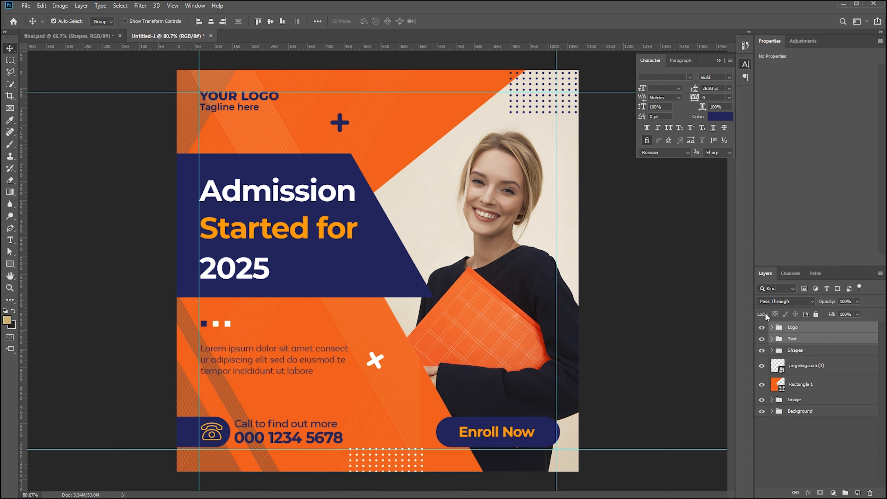
key("Up")
key("Up")
key("Up")
key("Up")
key("Up")
key("Up")
key("Up")
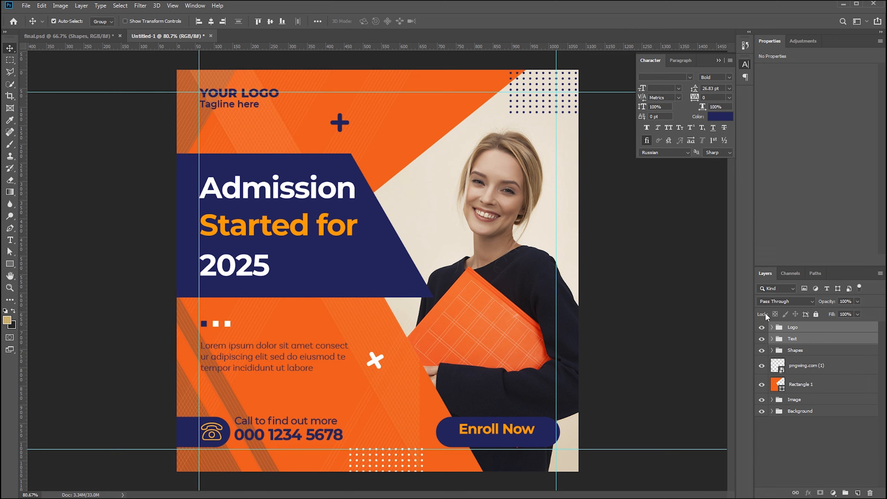
key("Down")
key("Down")
key("Down")
key("Down")
key("Down")
key("Down")
key("Down")
key("Down")
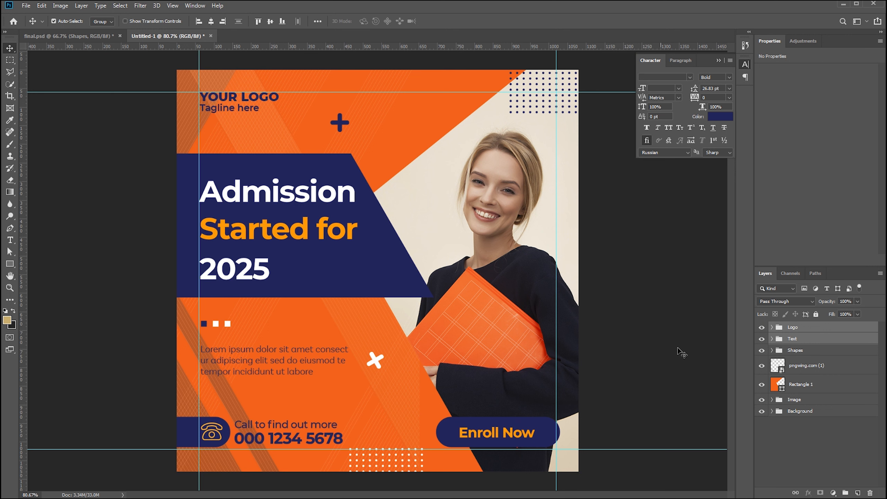
Move the pngwing.com (1) pattern and Rectangle 1 layers into the Shapes group.
left_click(637, 266)
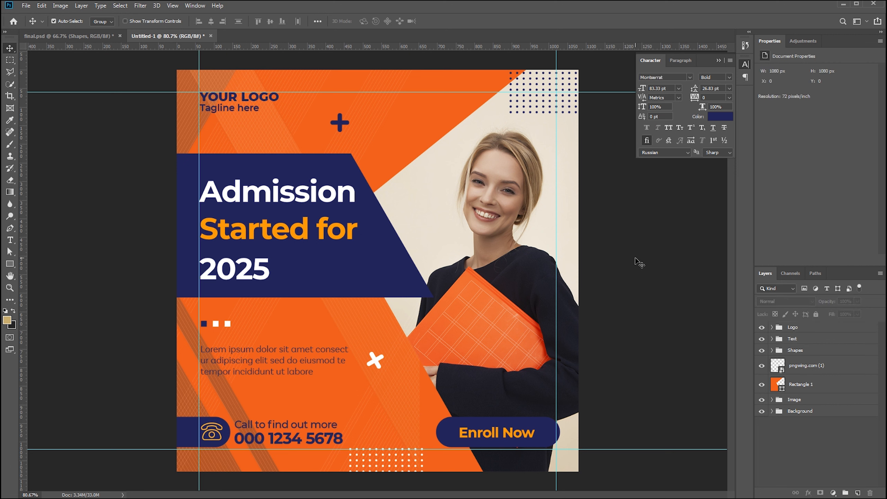
left_click(806, 373)
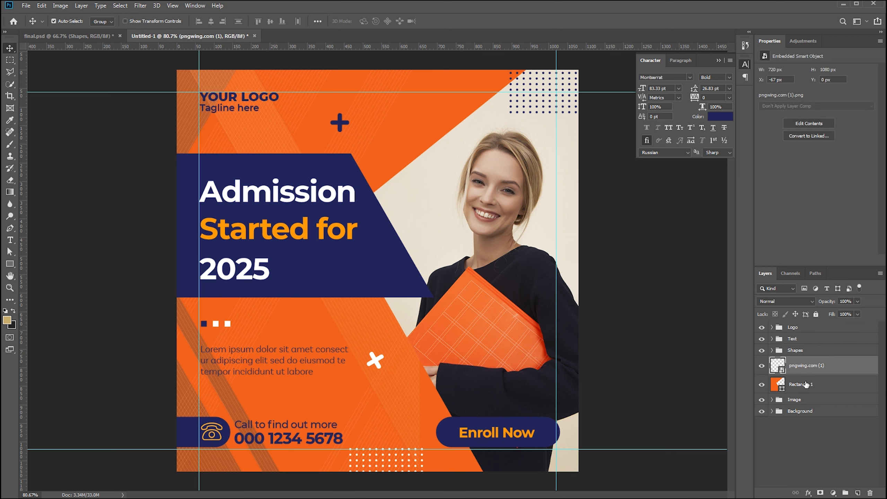
left_click(806, 385, "shift")
left_click_drag(805, 384, 794, 355)
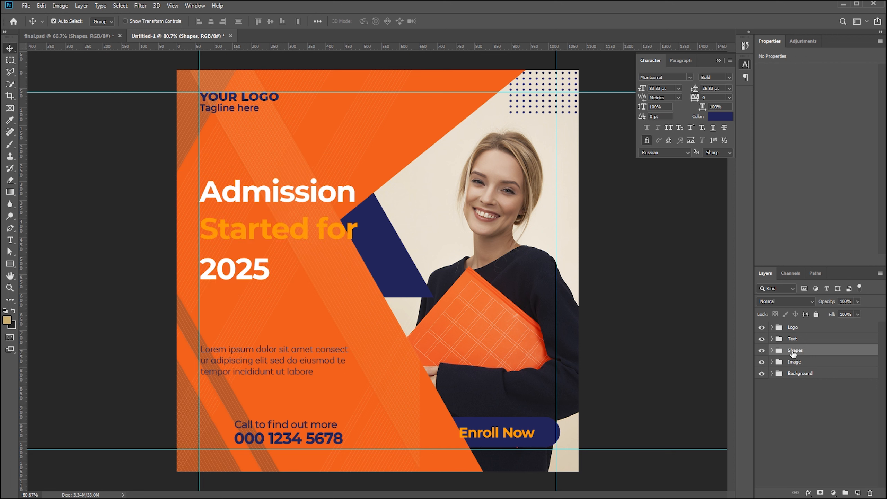
Expand the Shapes group and place the pngwing.com (1) and Rectangle 1 layers at the bottom of its stack.
left_click(772, 351)
left_click(795, 370)
left_click(803, 386, "shift")
scroll(807, 387, "down", 1)
left_click_drag(829, 334, 805, 461)
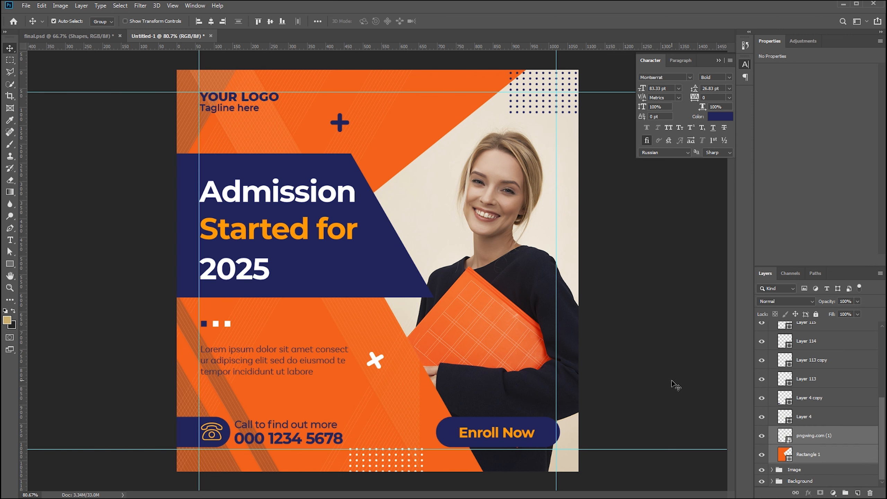
left_click(626, 297)
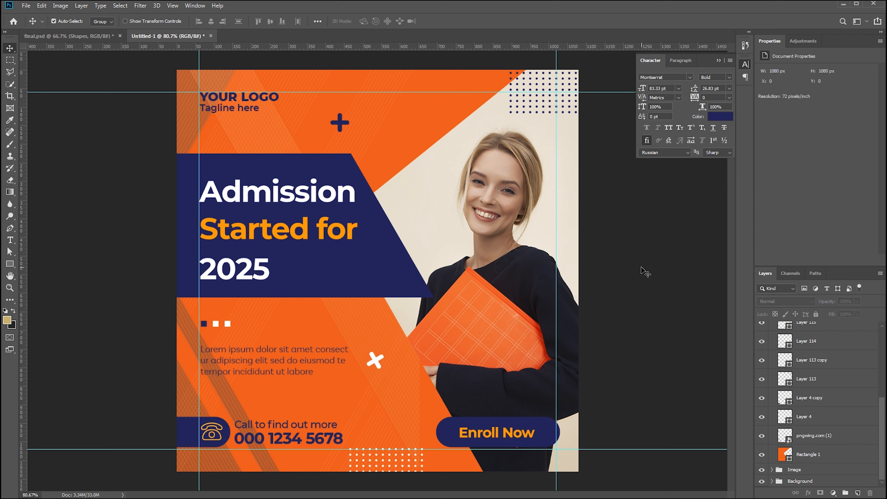
Set auto-select to Layer and nudge the Admission Started for 2025 headline and the navy dot pattern slightly upward.
left_click(104, 21)
left_click(105, 33)
left_click(247, 200)
key("Up")
key("Up")
key("Up")
key("Up")
key("Up")
key("Up")
key("Up")
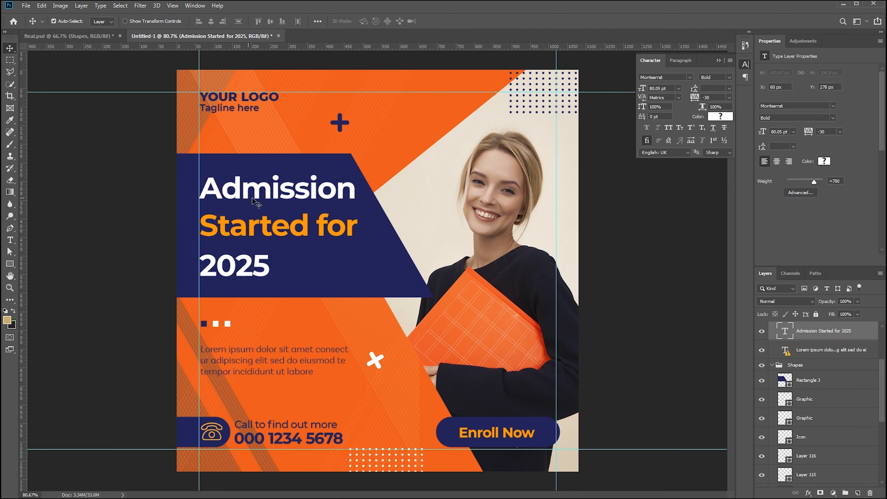
left_click(527, 106)
left_click(641, 320)
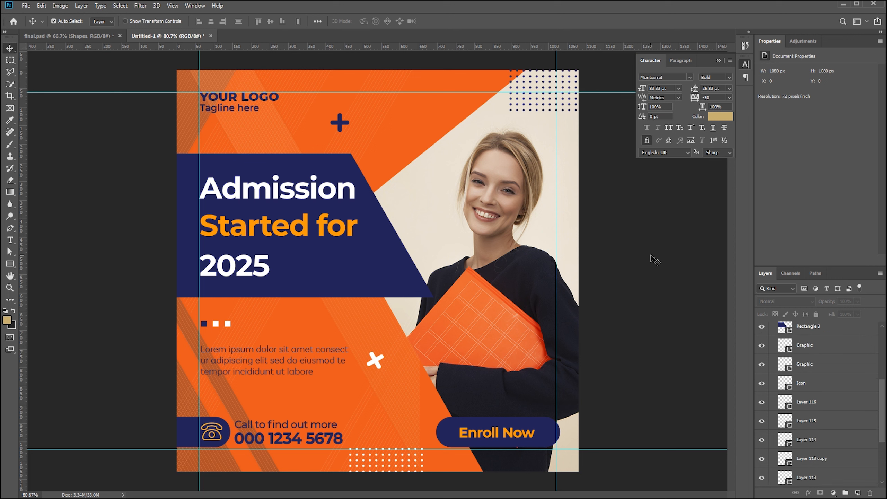
Hide the guides and collapse the Text and Shapes groups.
key("ctrl+semicolon")
scroll(773, 349, "up", 5)
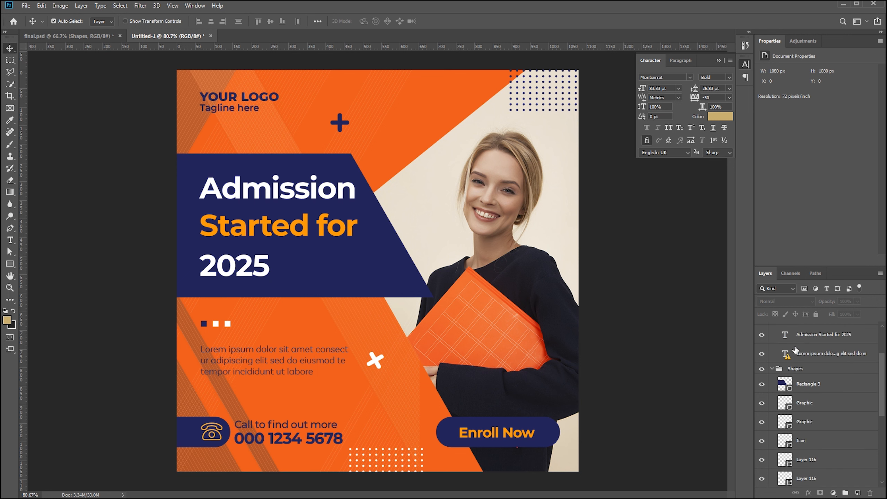
left_click(773, 339)
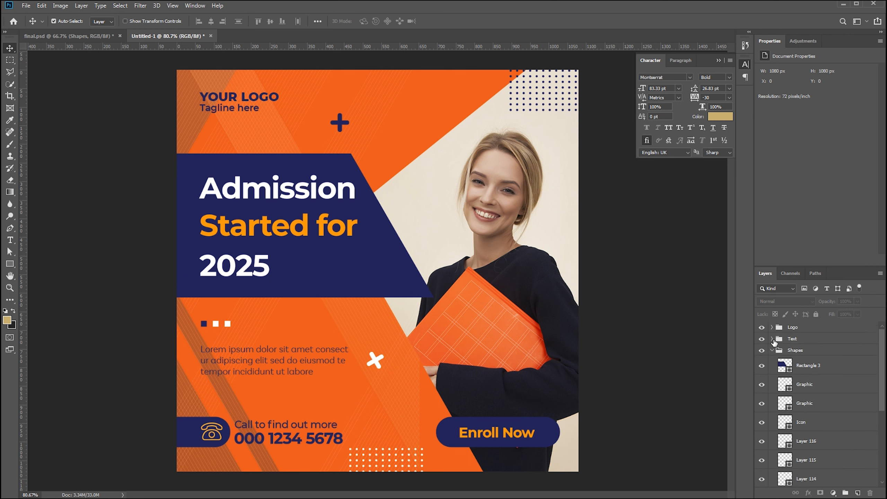
left_click(772, 350, "ctrl")
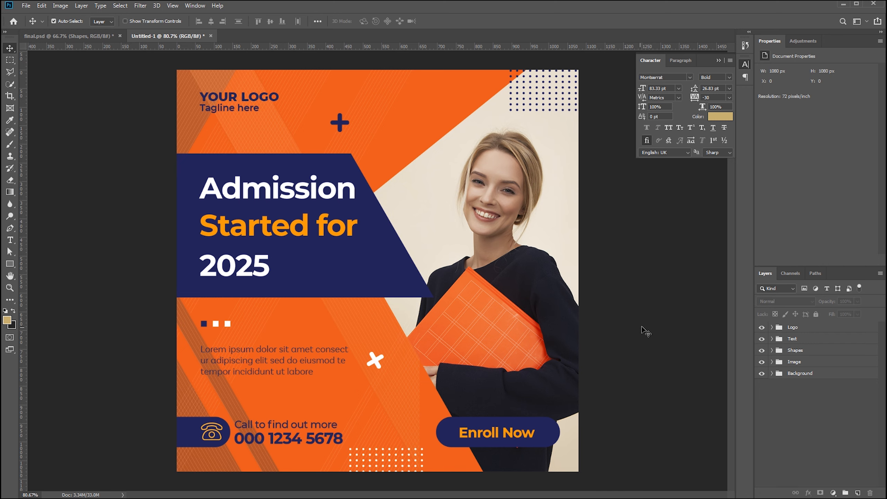